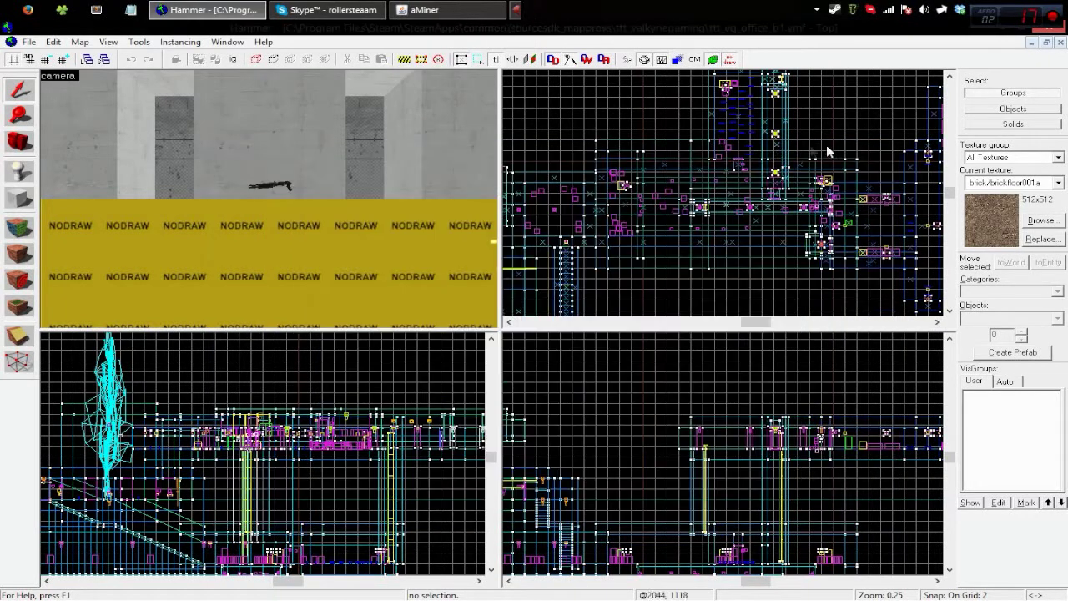
Fly the 3D preview camera over the grey ledge and into the striped-wallpaper room.
{"action": "key", "text": "z"}
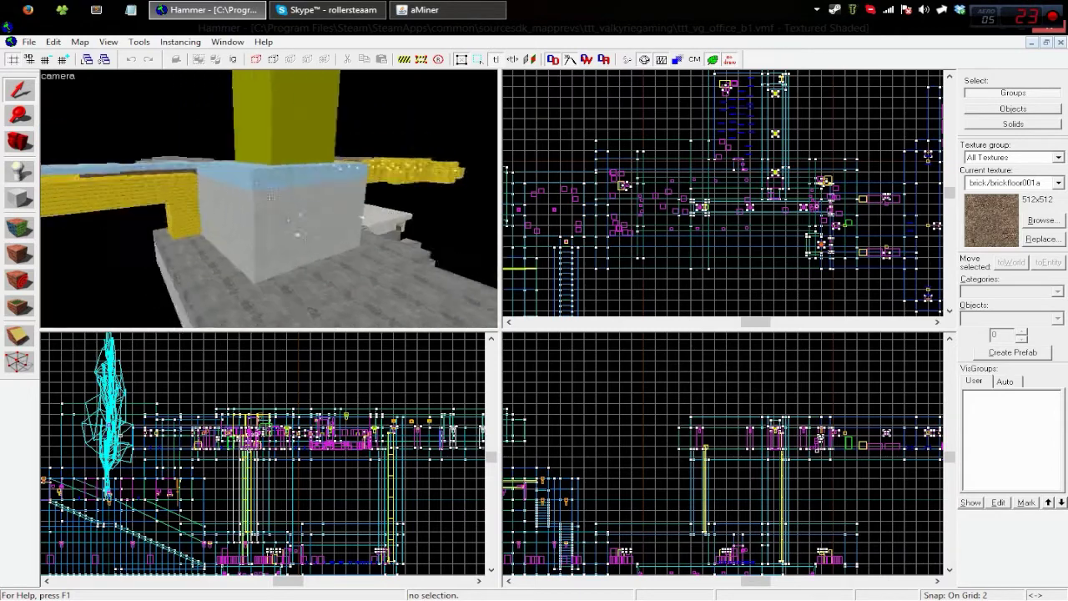
{"action": "key", "text": "s"}
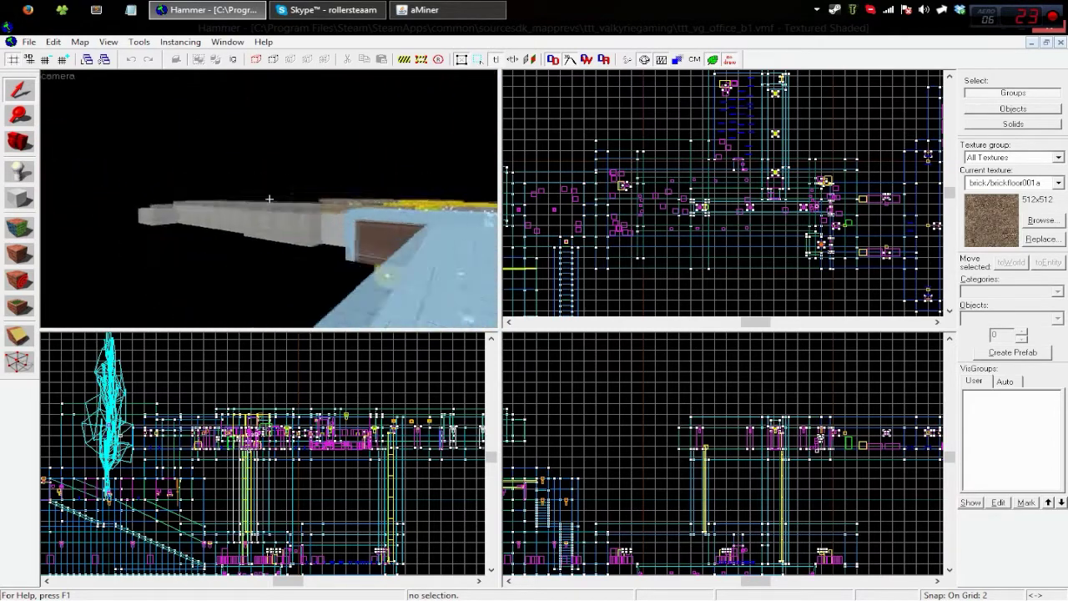
{"action": "key", "text": "w"}
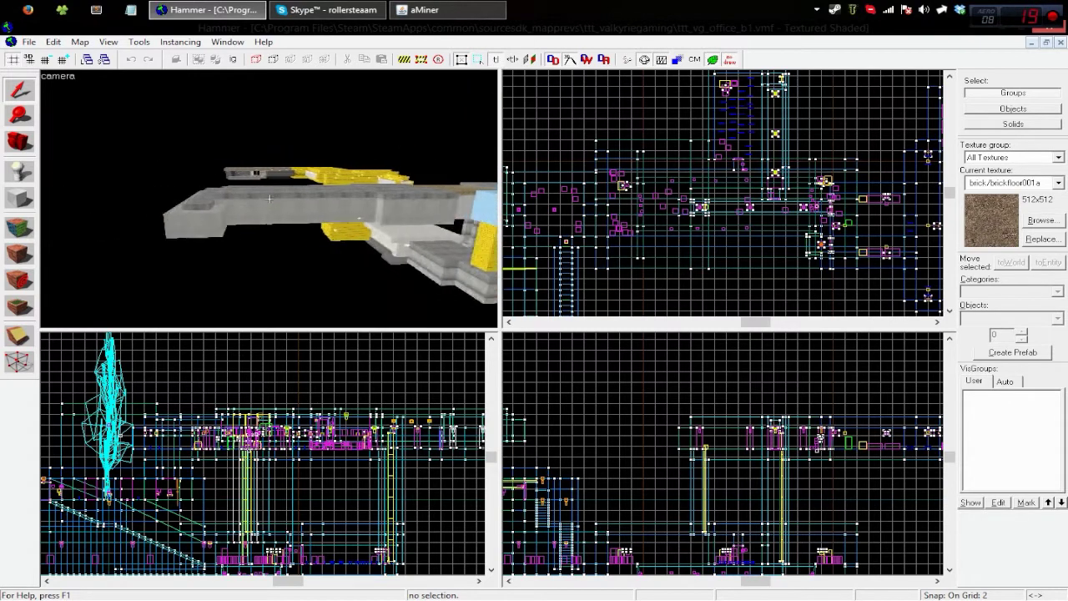
{"action": "key", "text": "w"}
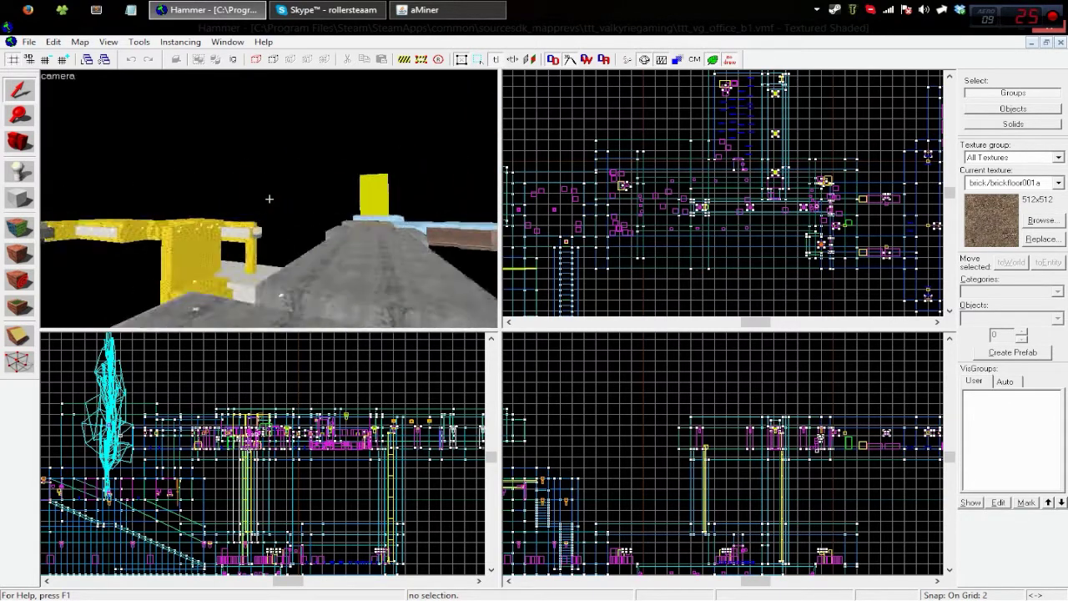
{"action": "key", "text": "w"}
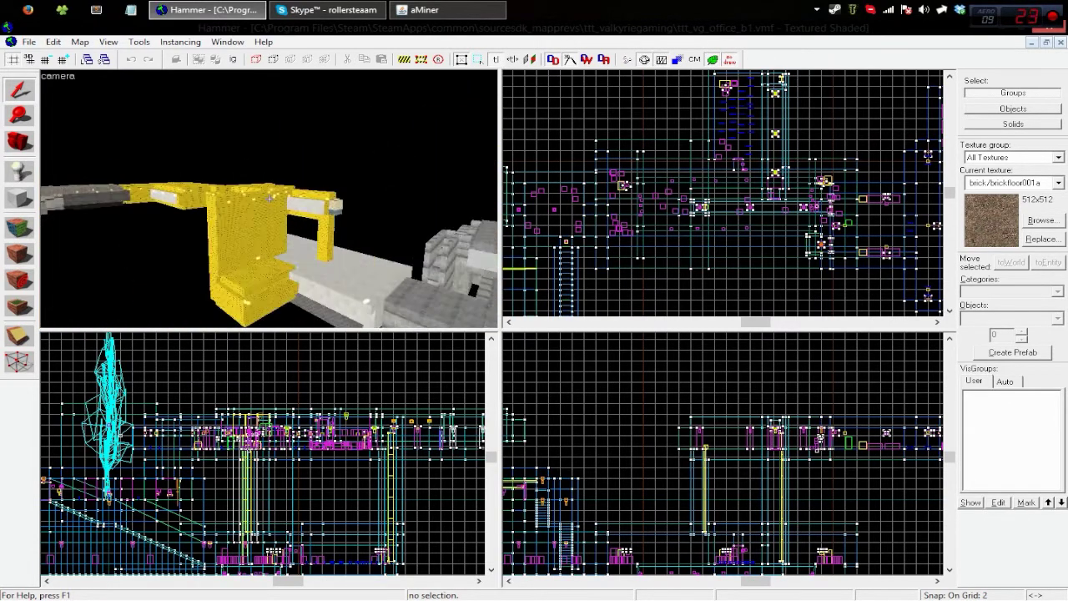
{"action": "key", "text": "s"}
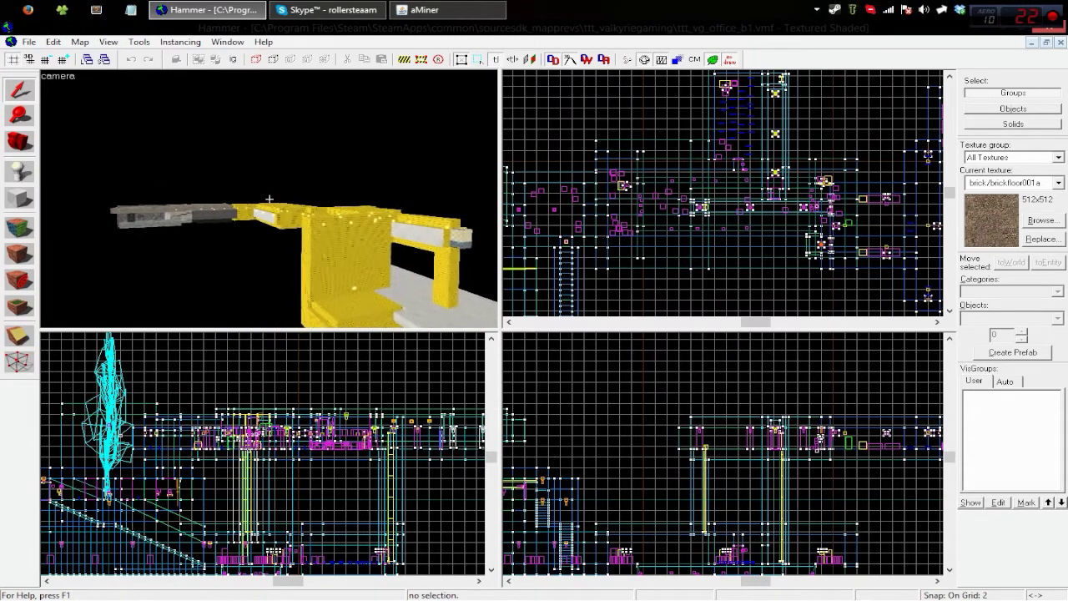
{"action": "key", "text": "s"}
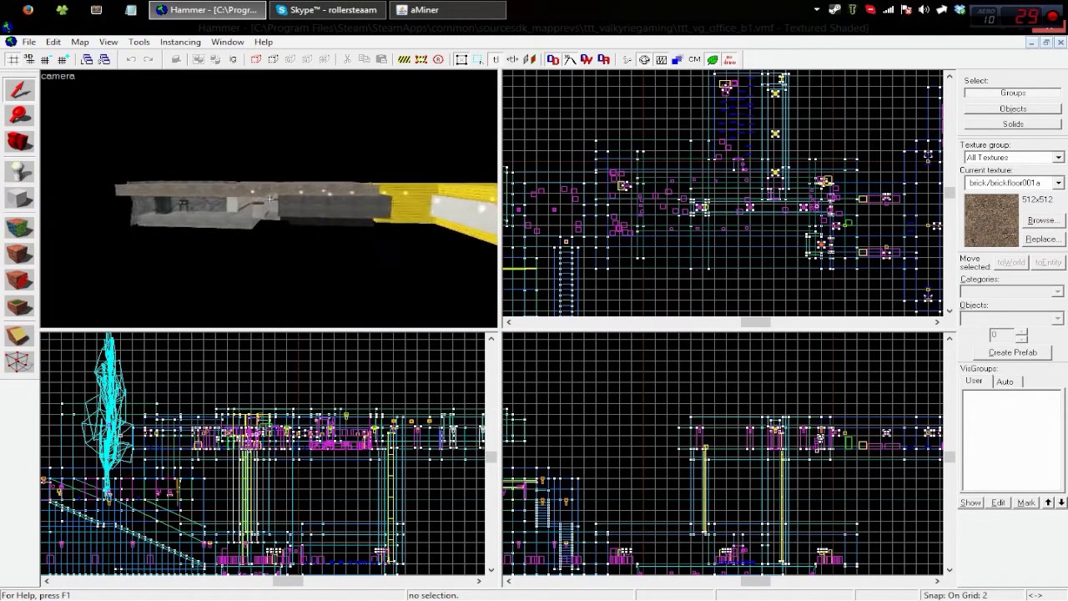
{"action": "key", "text": "w"}
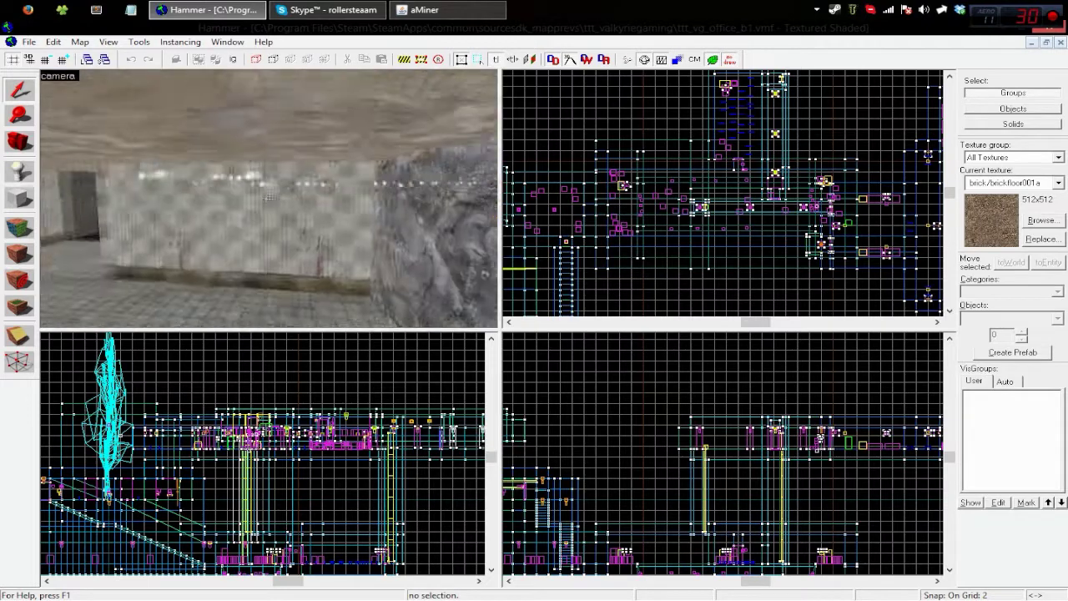
{"action": "key", "text": "w"}
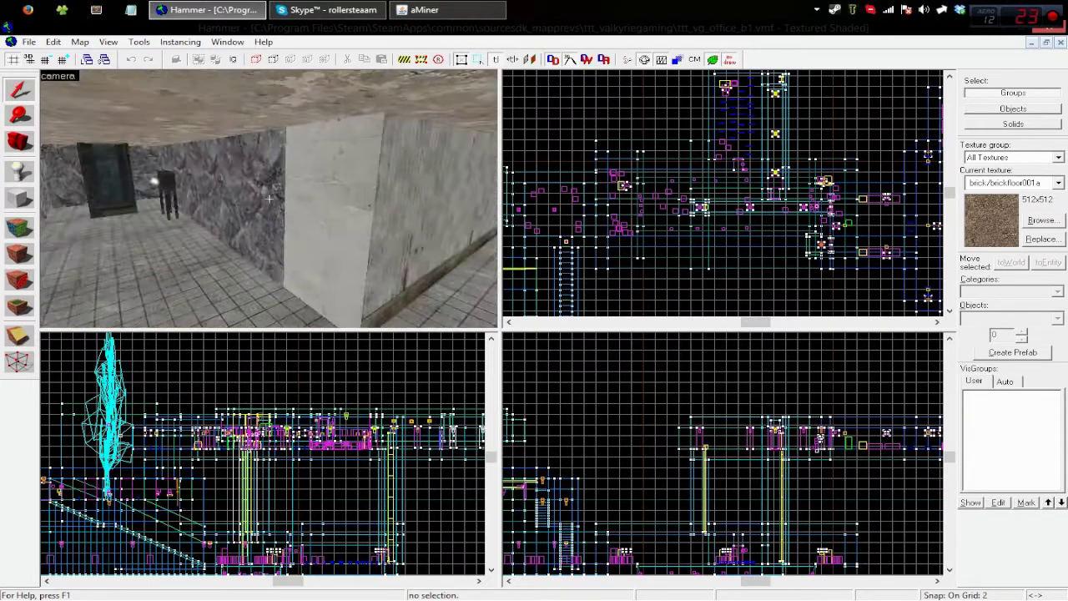
{"action": "key", "text": "w"}
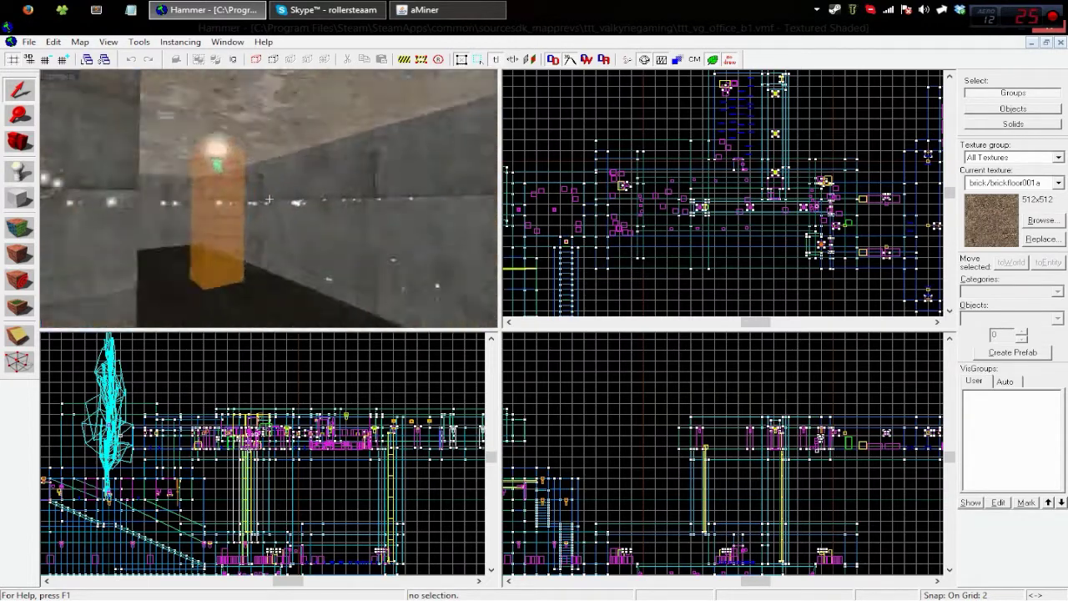
{"action": "key", "text": "w"}
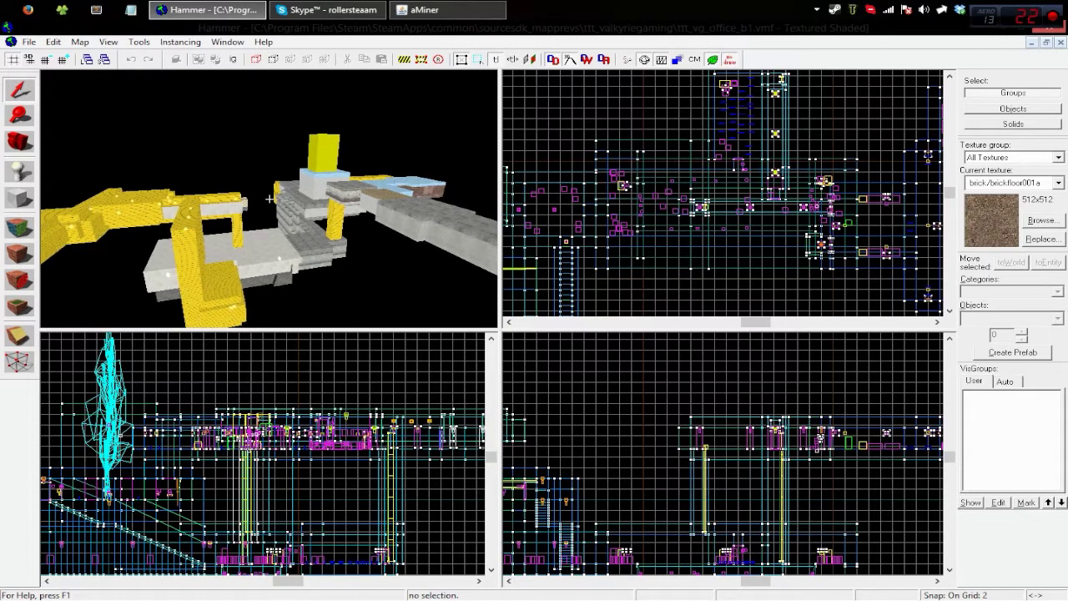
Inspect the yellow and grey structures and walkway from above and several angles.
{"action": "key", "text": "w"}
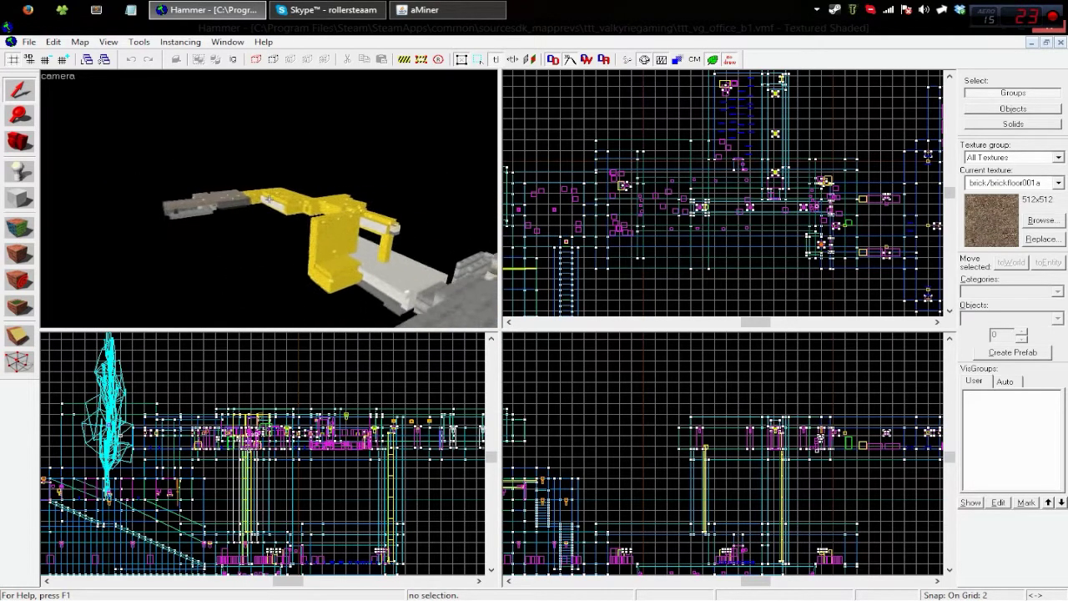
{"action": "key", "text": "w"}
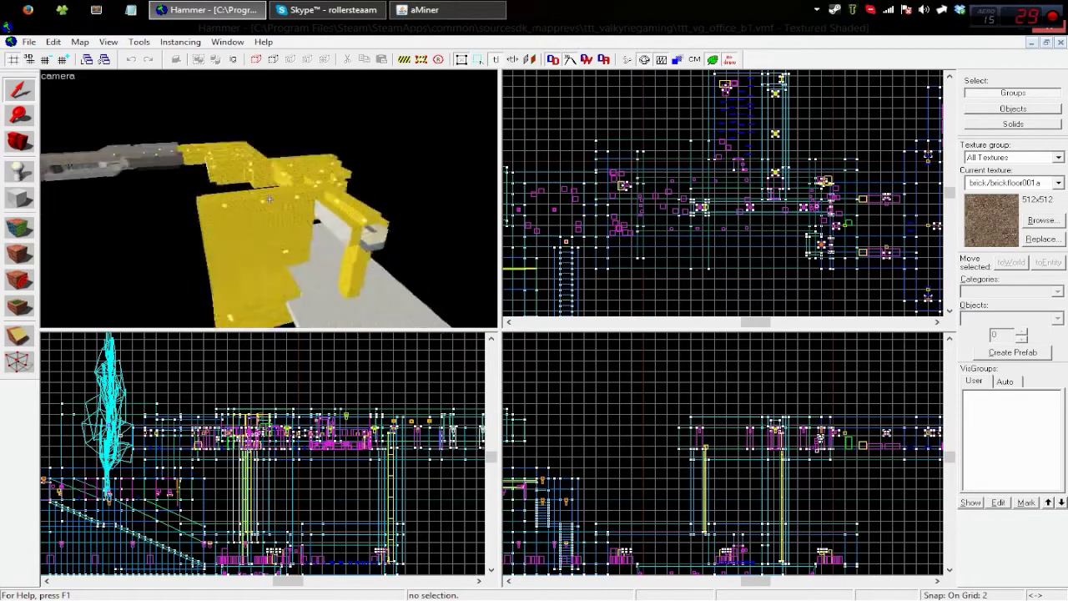
{"action": "key", "text": "Left"}
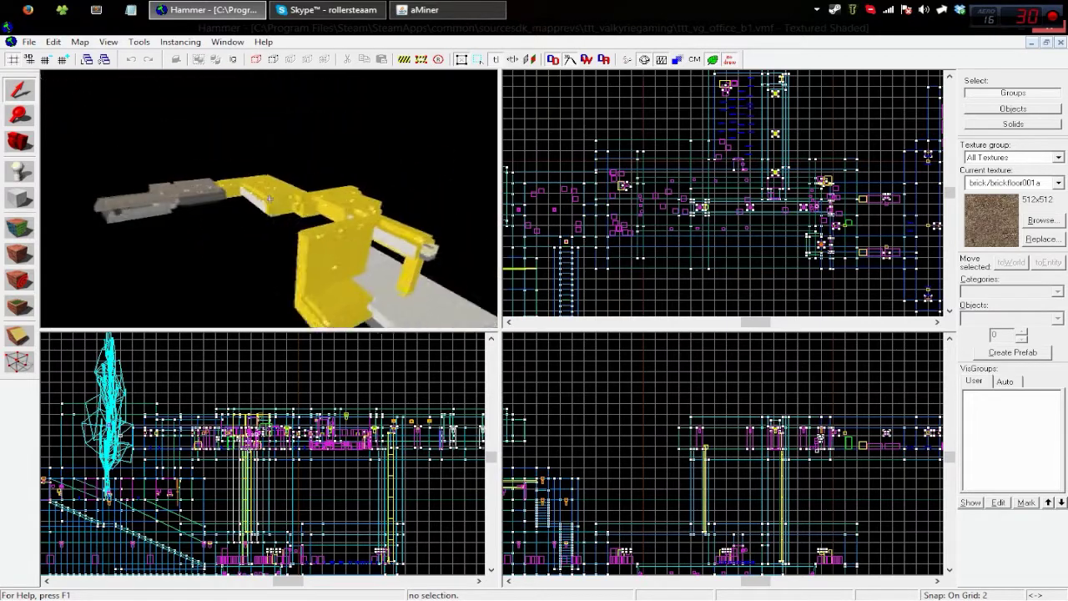
{"action": "key", "text": "s"}
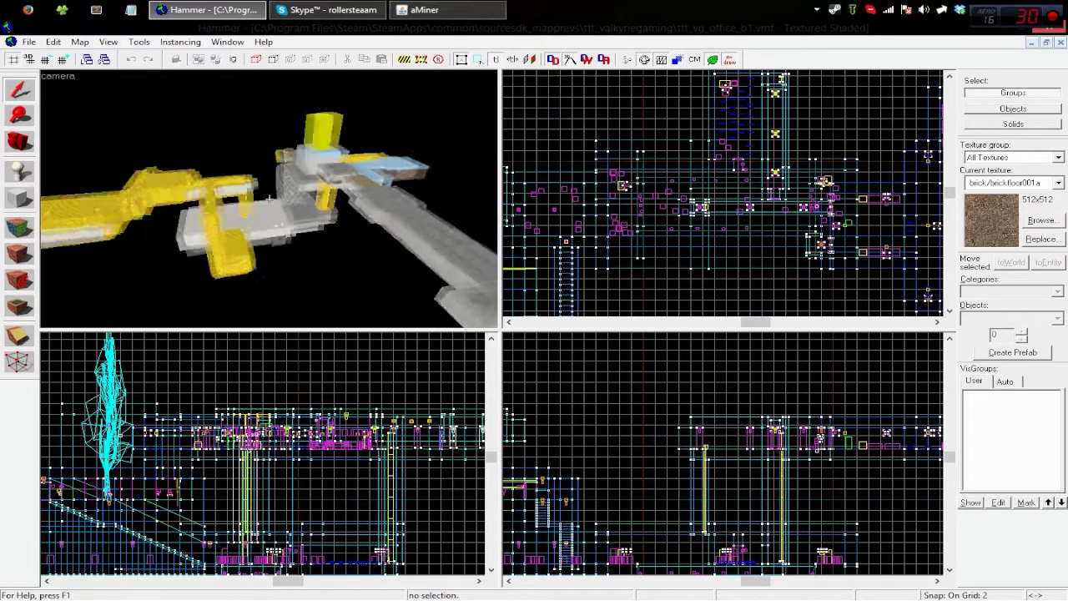
{"action": "key", "text": "w"}
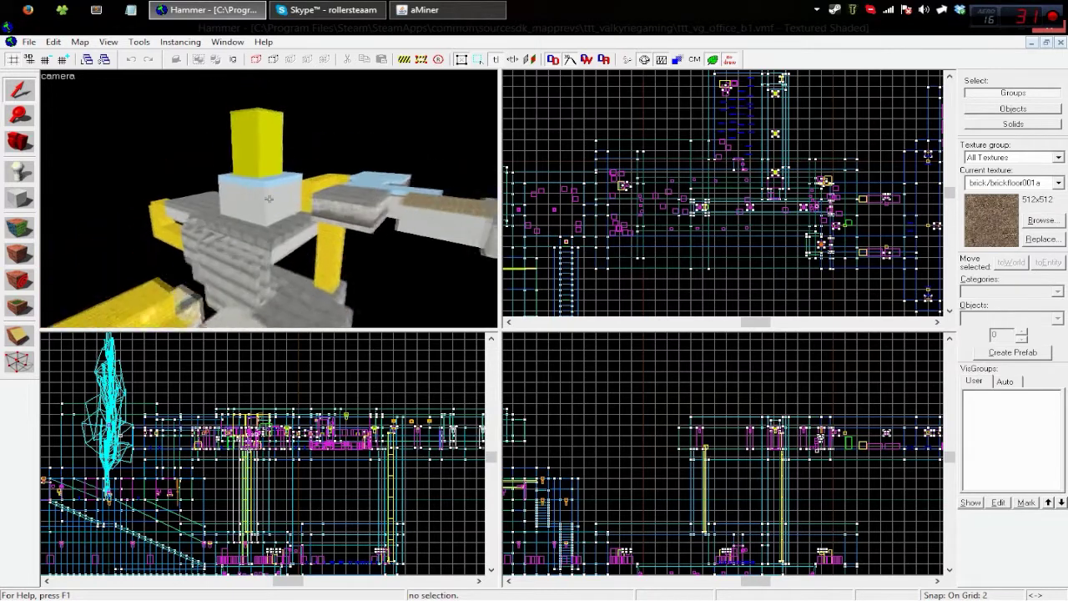
{"action": "key", "text": "w"}
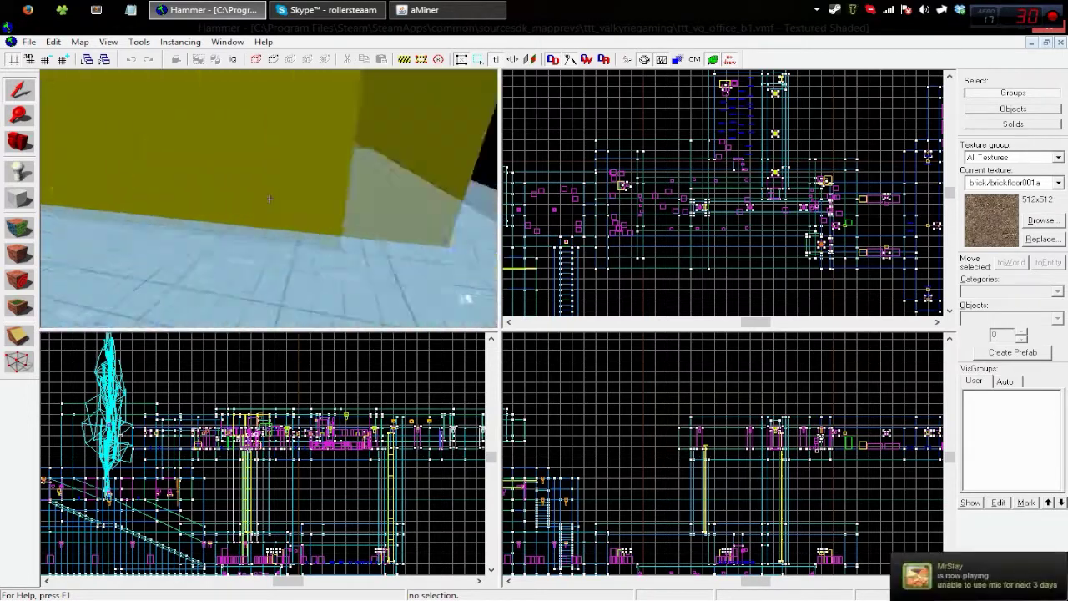
{"action": "key", "text": "w"}
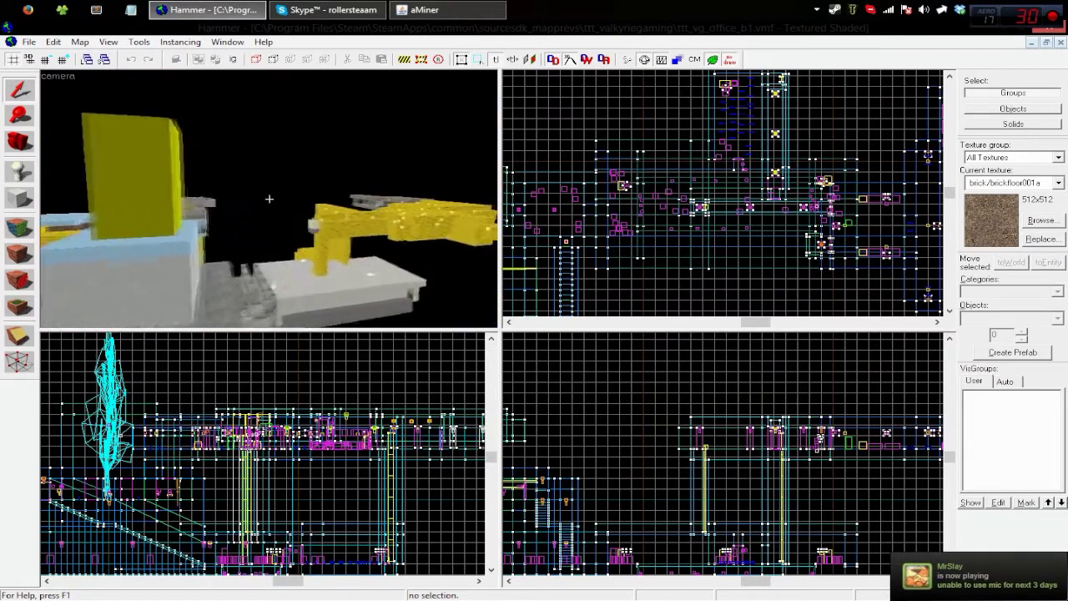
{"action": "key", "text": "s"}
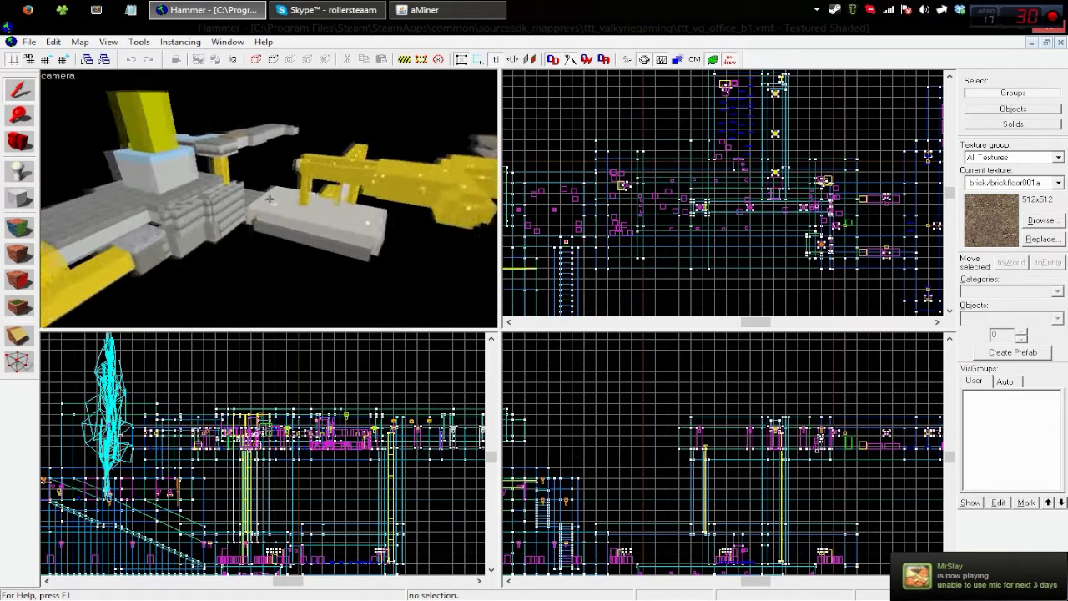
Compile and run the map in Garry's Mod via File > Run Map.
{"action": "key", "text": "s"}
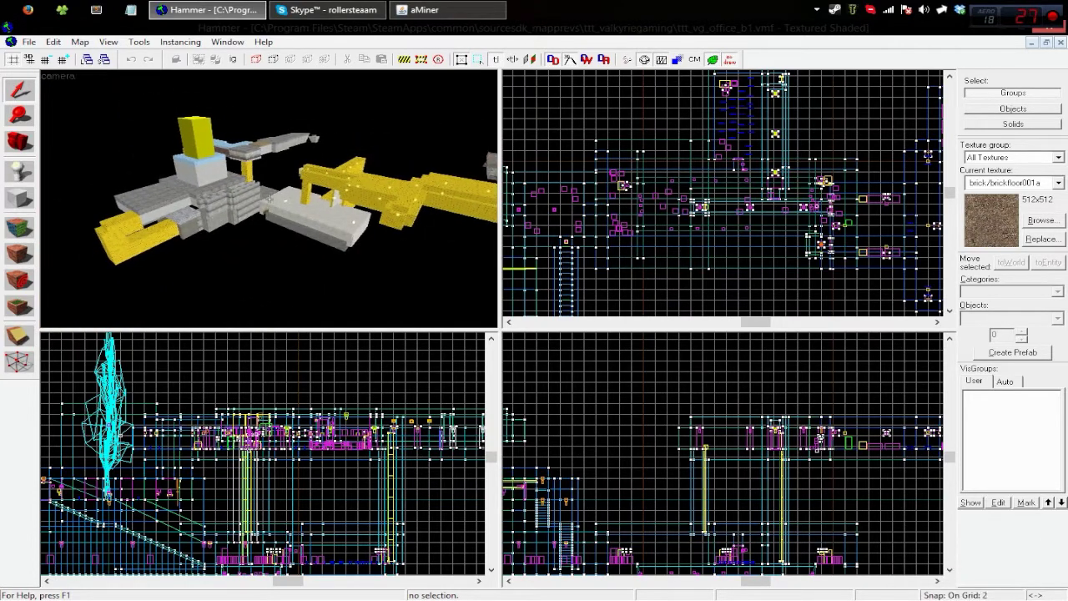
{"action": "left_click", "coordinate": [27, 42]}
{"action": "left_click", "coordinate": [55, 184]}
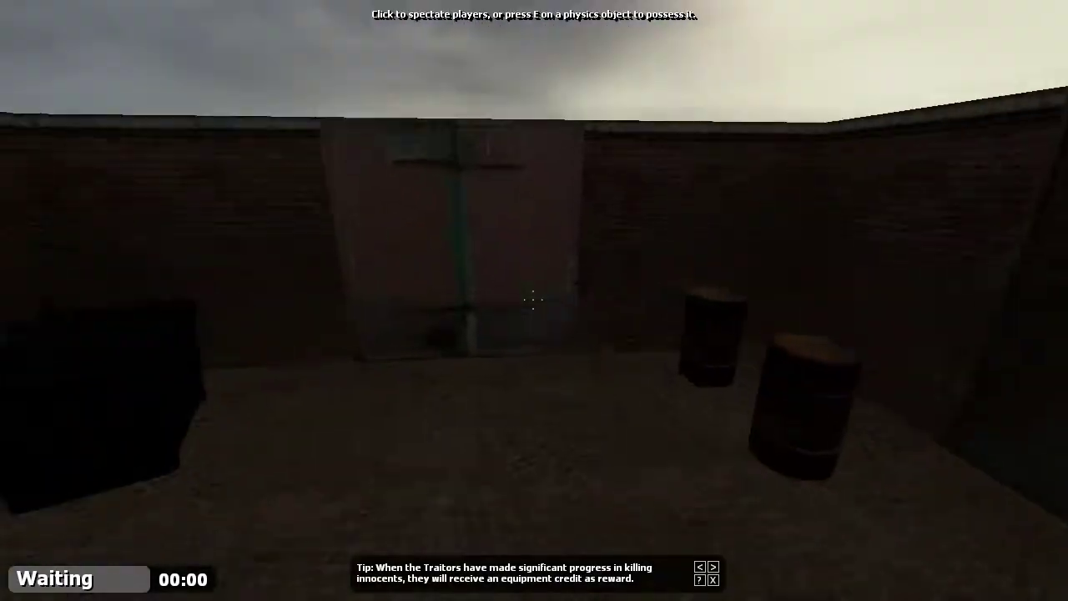
{"action": "key", "text": "w"}
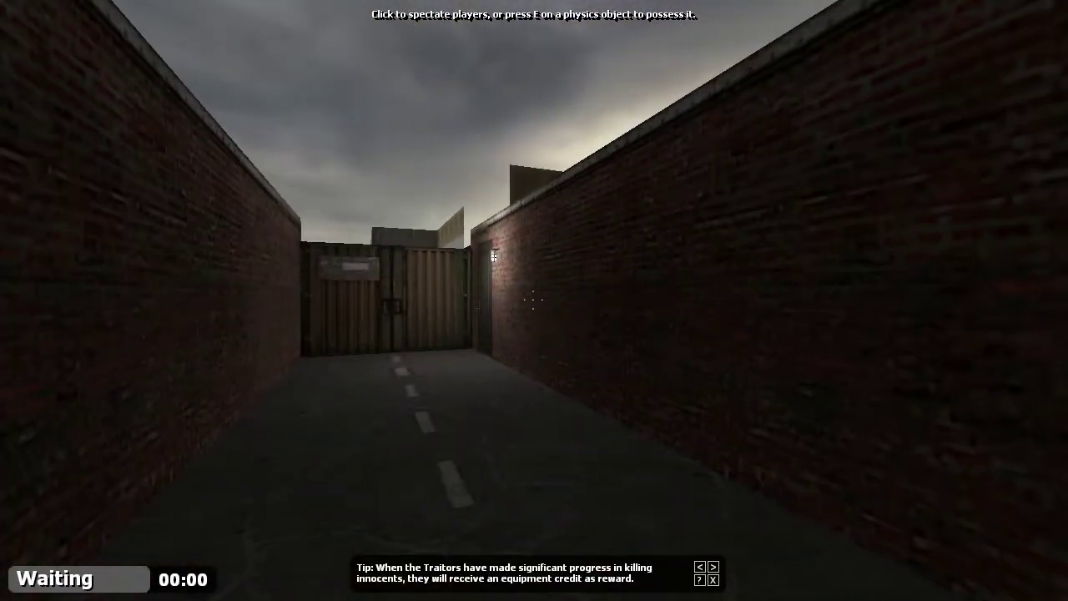
{"action": "key", "text": "grave"}
{"action": "key", "text": "grave"}
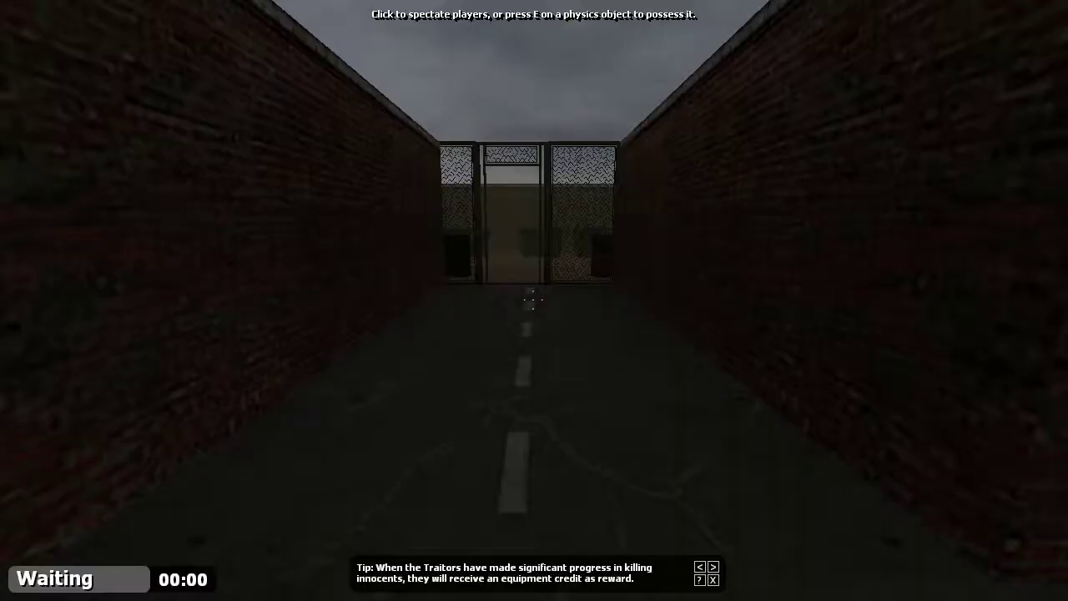
{"action": "key", "text": "w"}
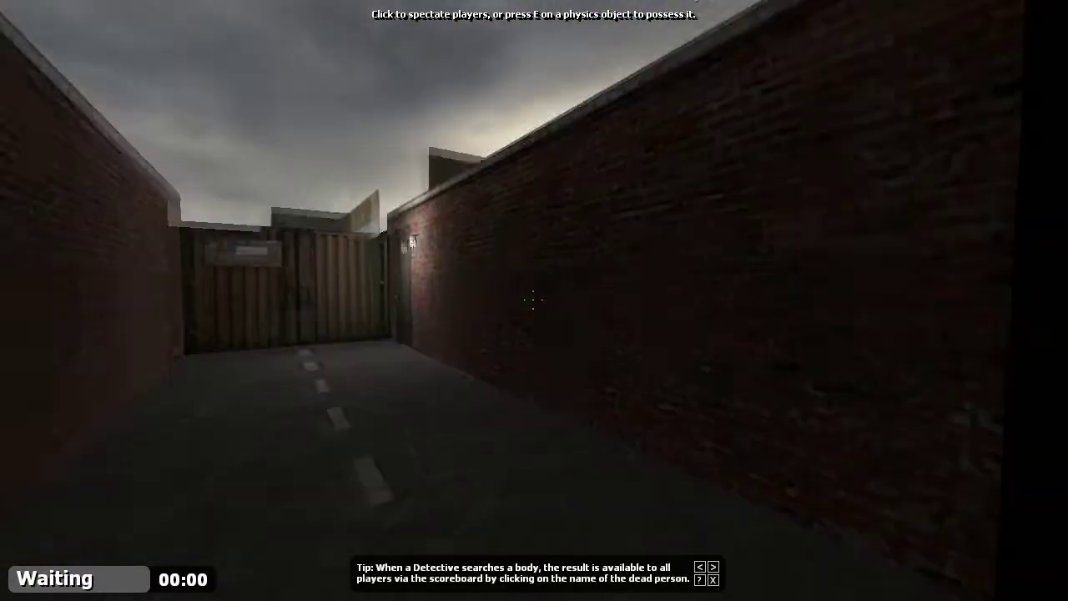
{"action": "key", "text": "s"}
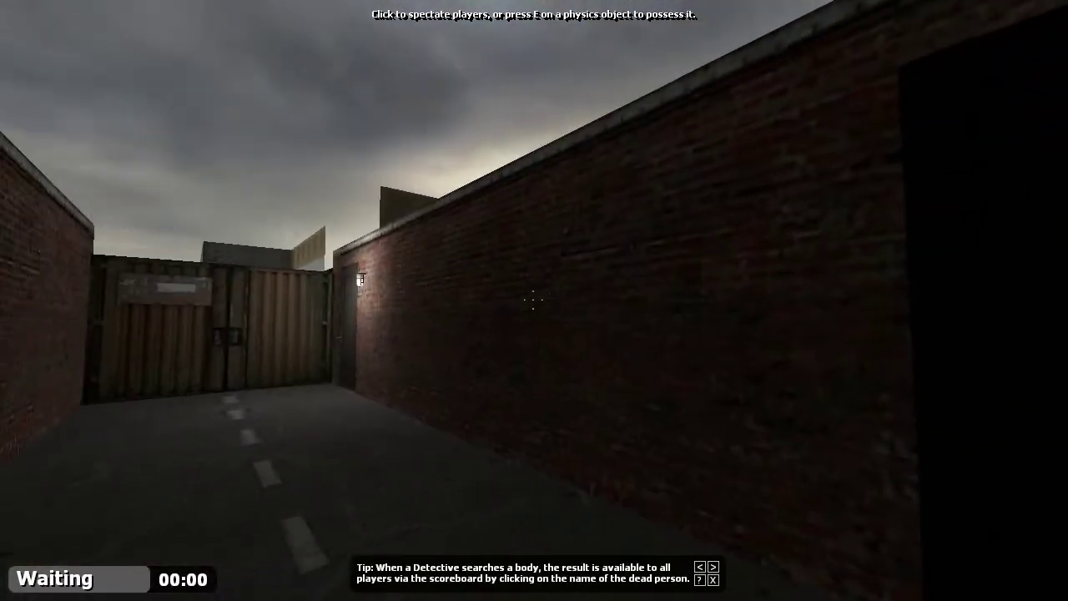
{"action": "key", "text": "d"}
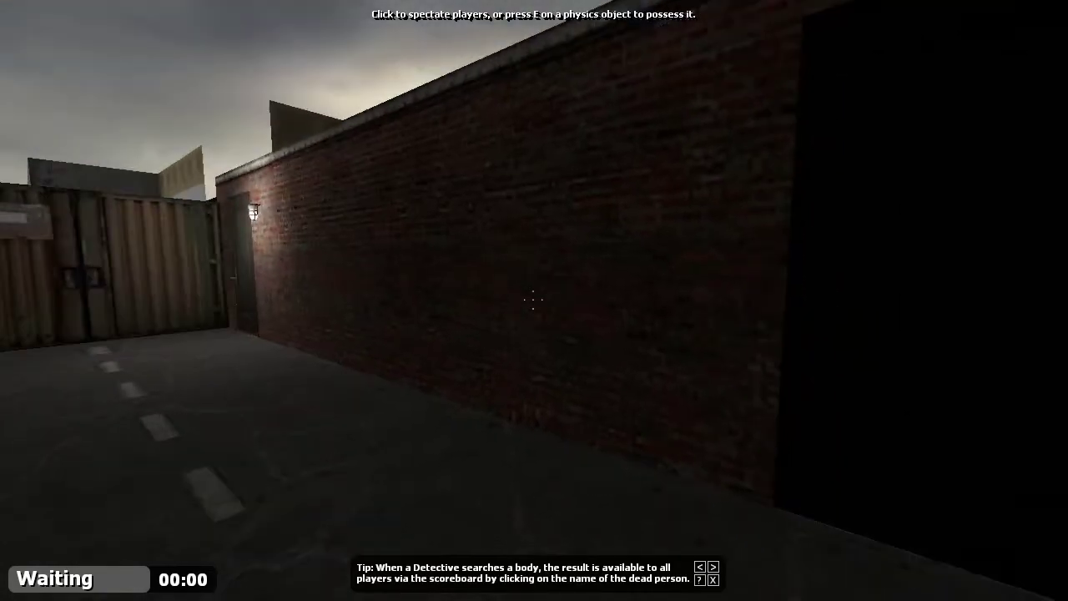
{"action": "key", "text": "w"}
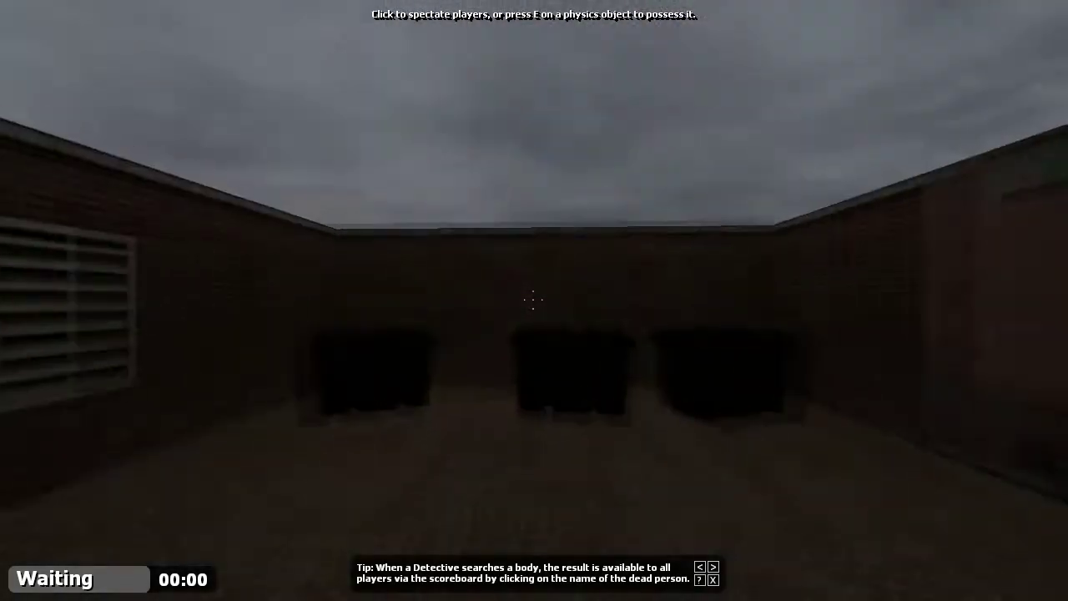
{"action": "key", "text": "Tab"}
{"action": "key", "text": "grave"}
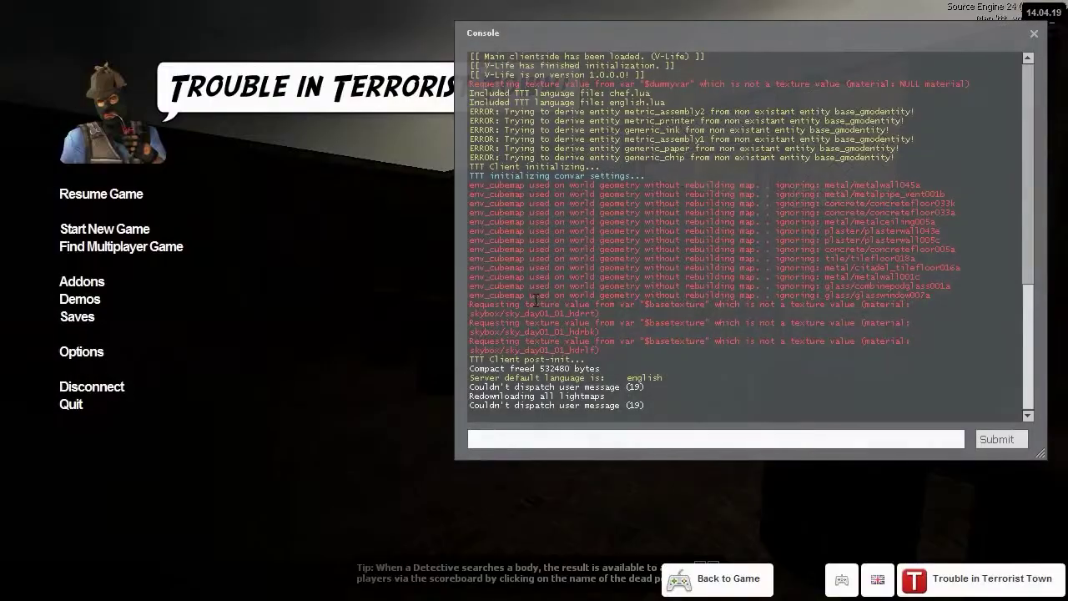
{"action": "type", "text": "bot"}
{"action": "key", "text": "Escape"}
{"action": "key", "text": "grave"}
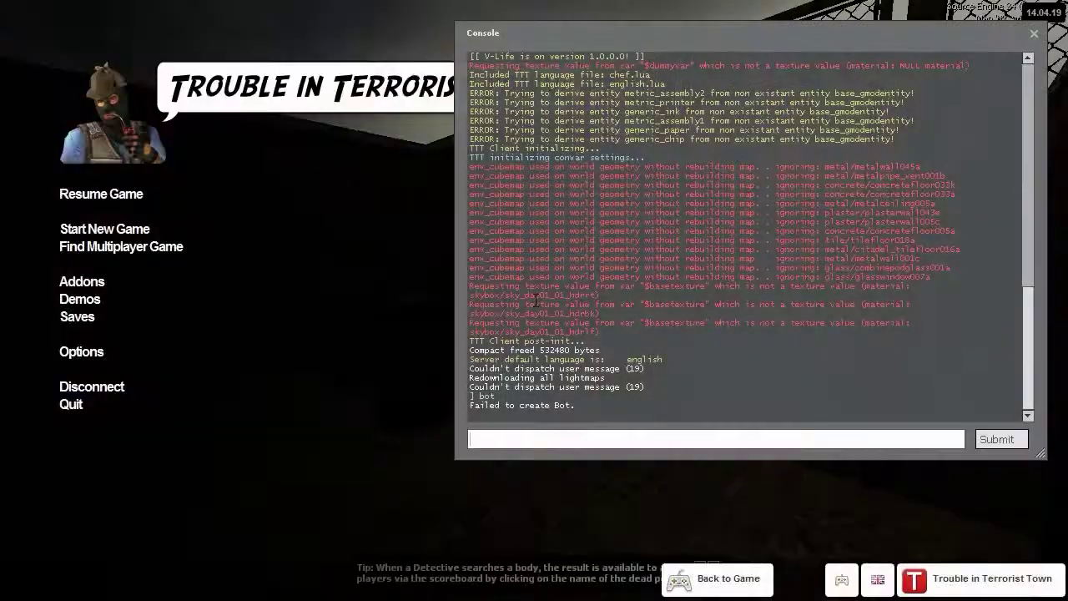
{"action": "key", "text": "Escape"}
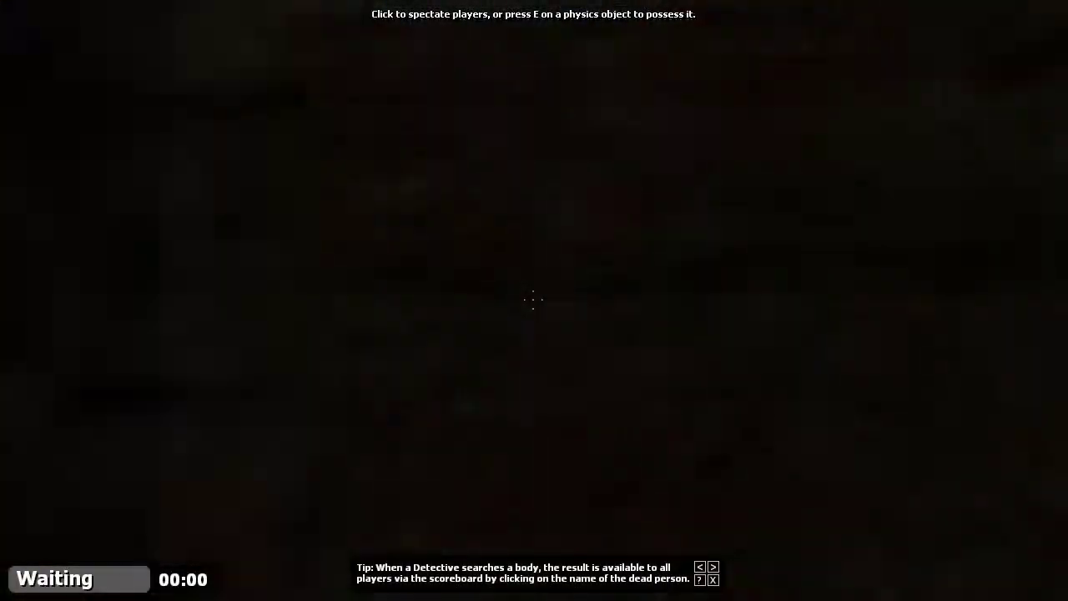
Fly over the room's tables, down the alley to the container gate, and inspect the ceiling light.
{"action": "key", "text": "w"}
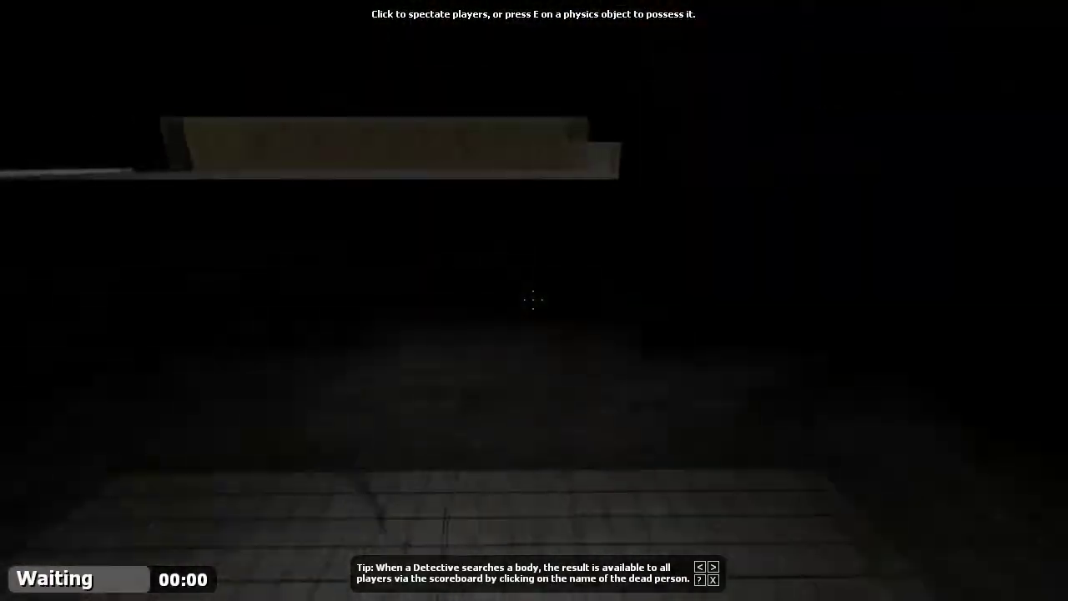
{"action": "key", "text": "s"}
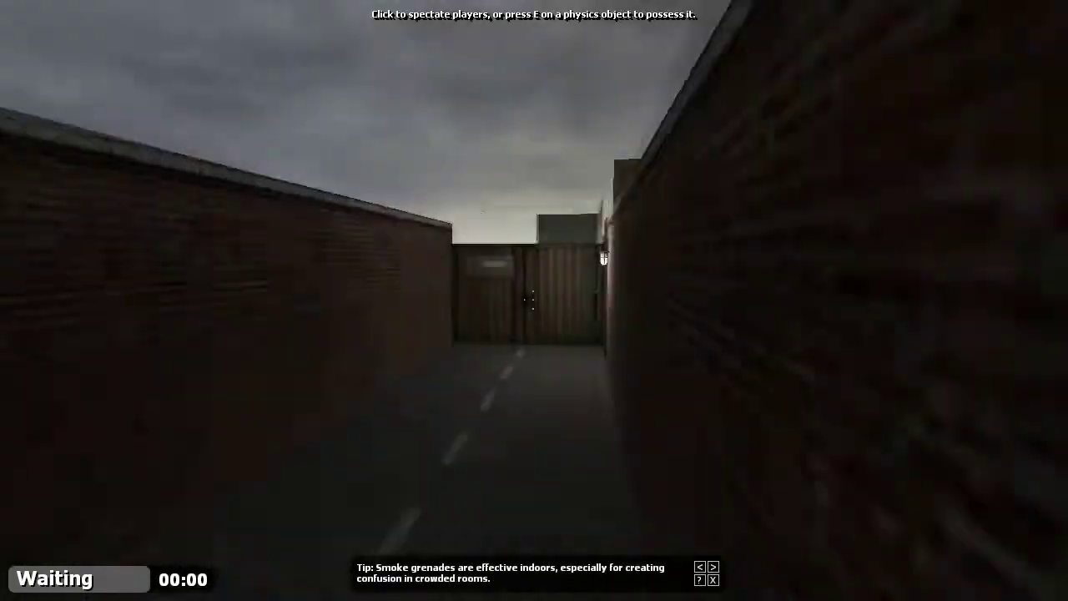
{"action": "key", "text": "w"}
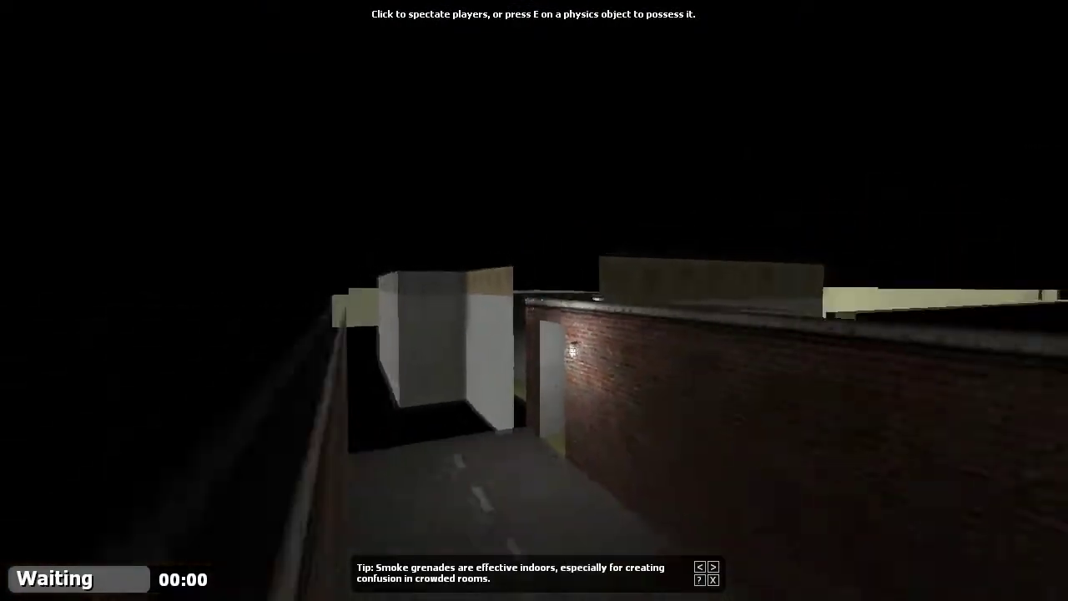
{"action": "key", "text": "s"}
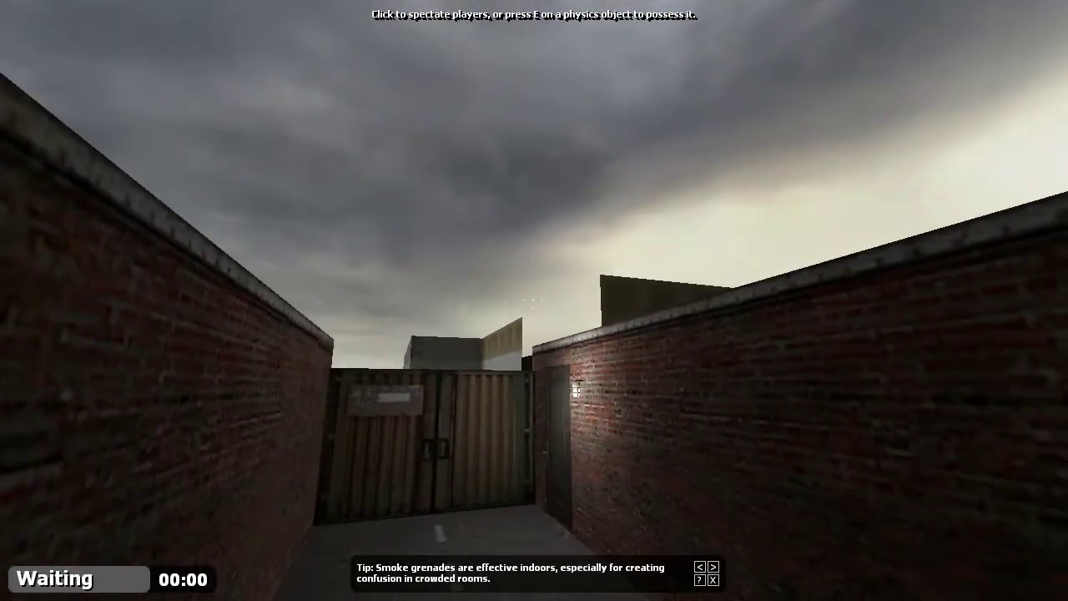
{"action": "key", "text": "s"}
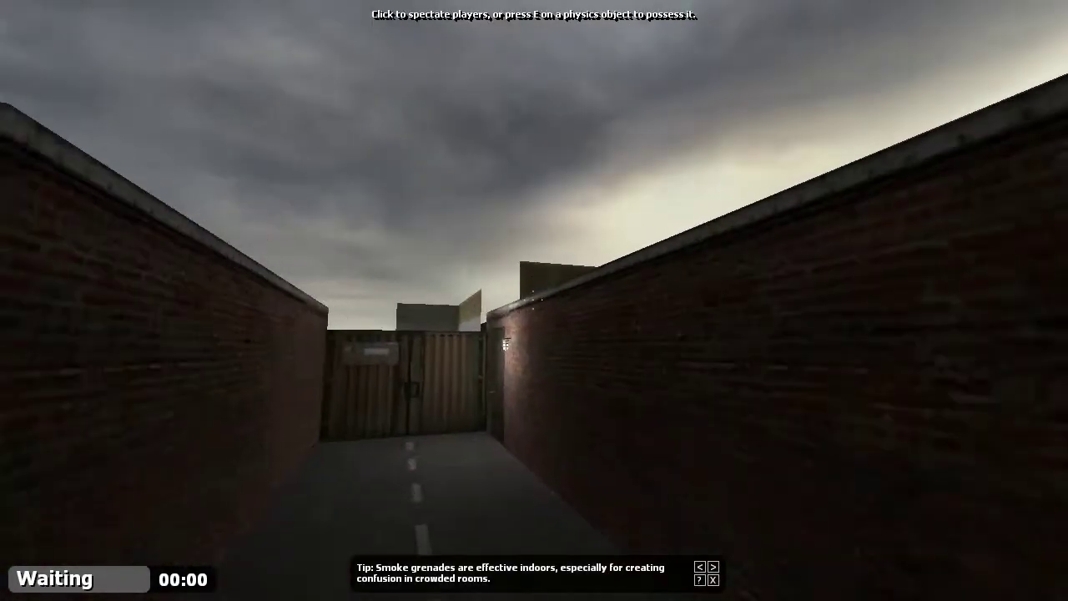
{"action": "key", "text": "w"}
{"action": "key", "text": "w"}
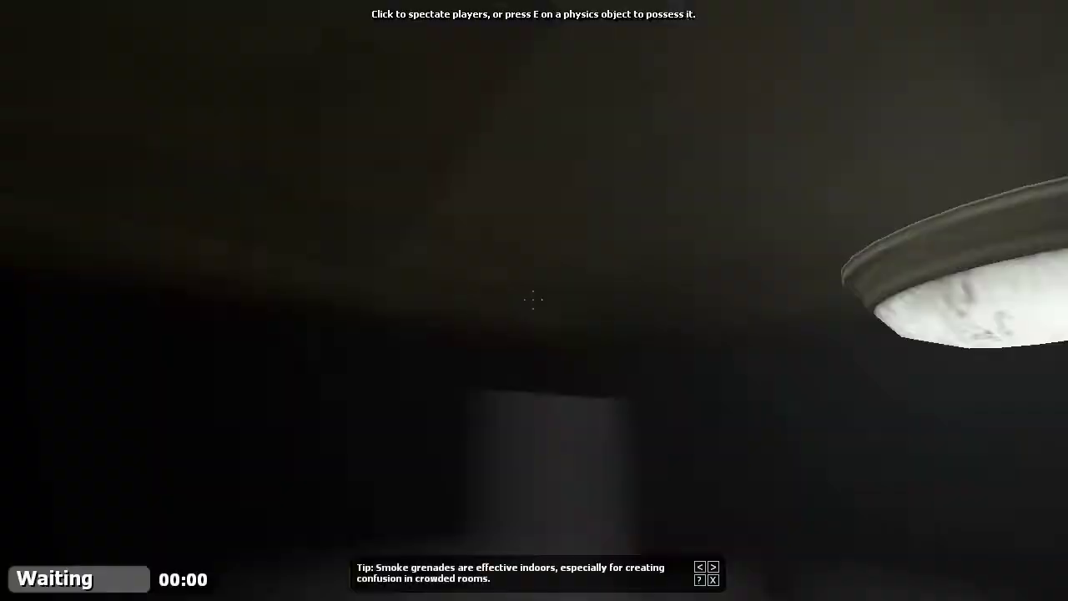
{"action": "key", "text": "s"}
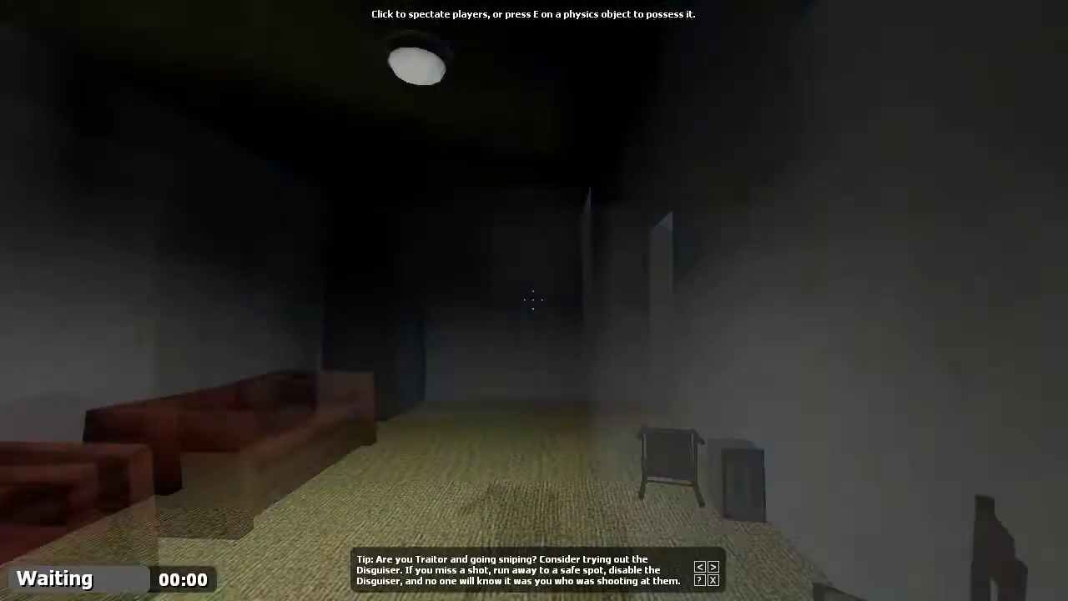
Fly over the rooftop, through the lit room and dark corridors, and out into open space.
{"action": "key", "text": "w"}
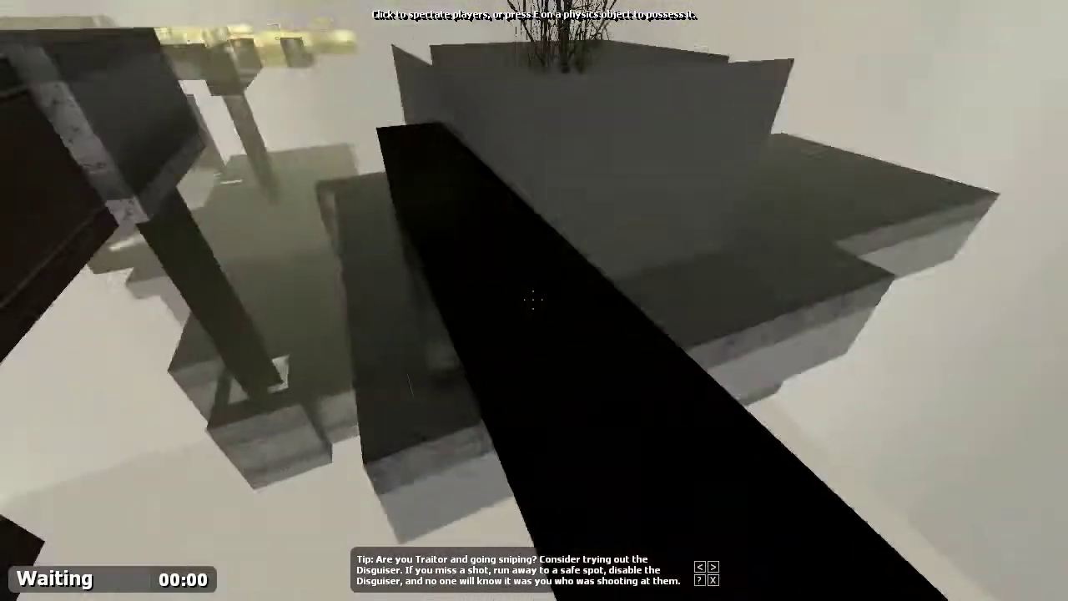
{"action": "key", "text": "w"}
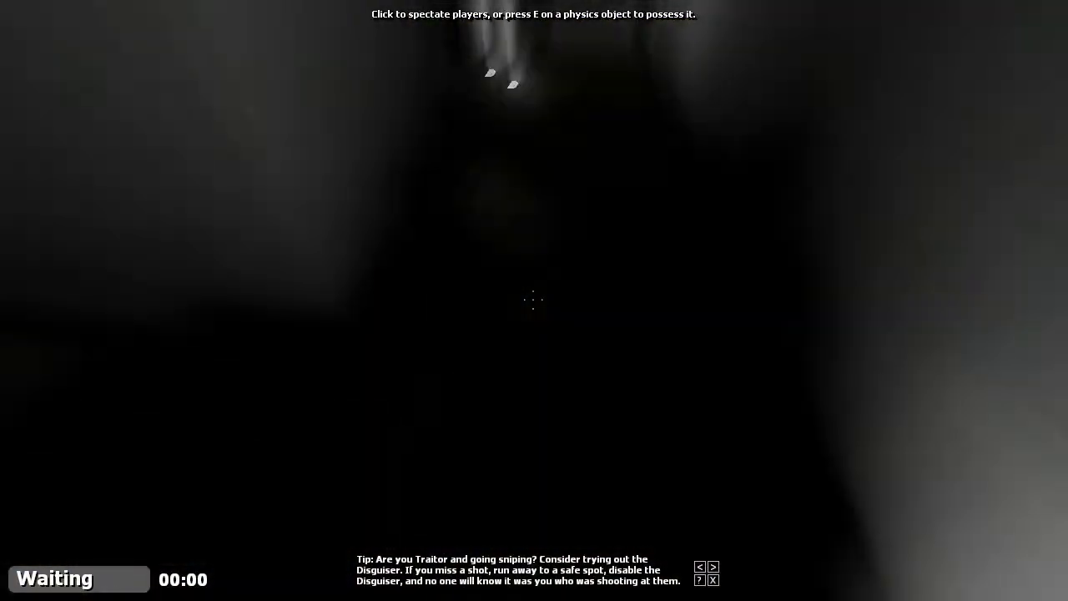
{"action": "key", "text": "w"}
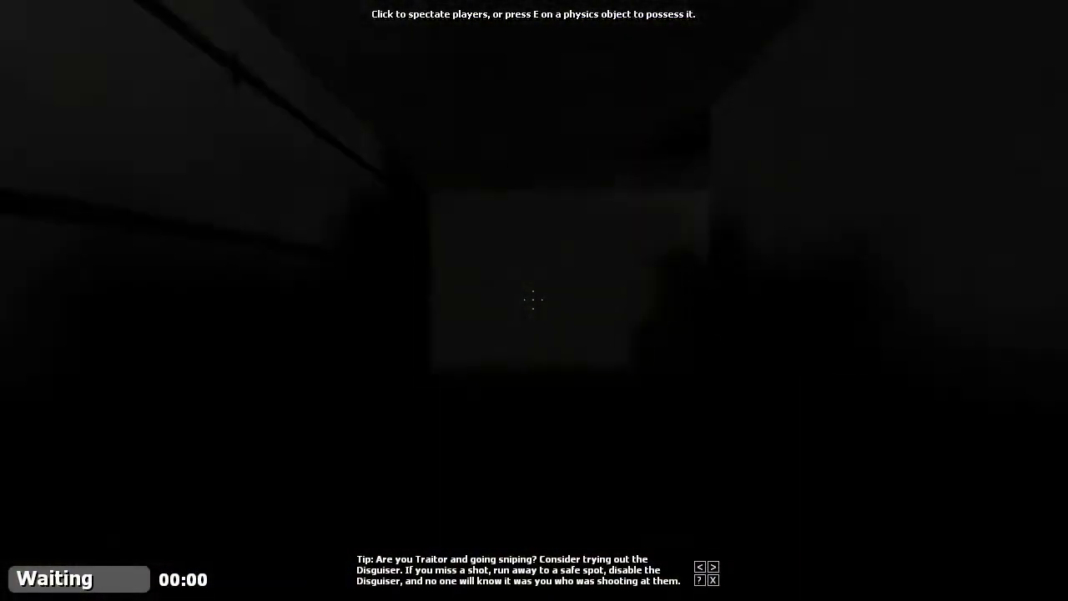
{"action": "key", "text": "w"}
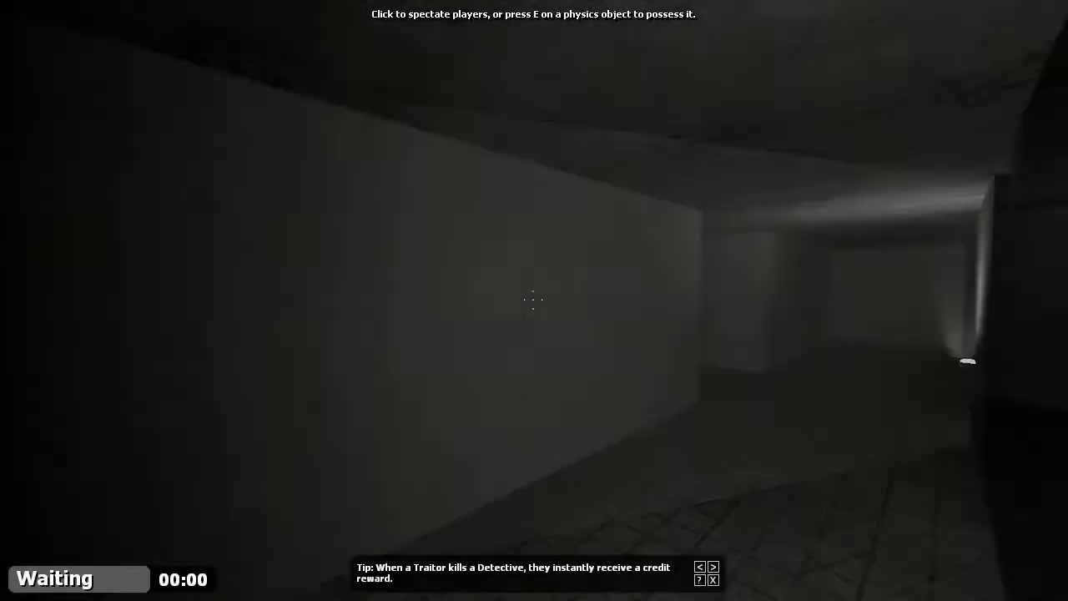
{"action": "key", "text": "w"}
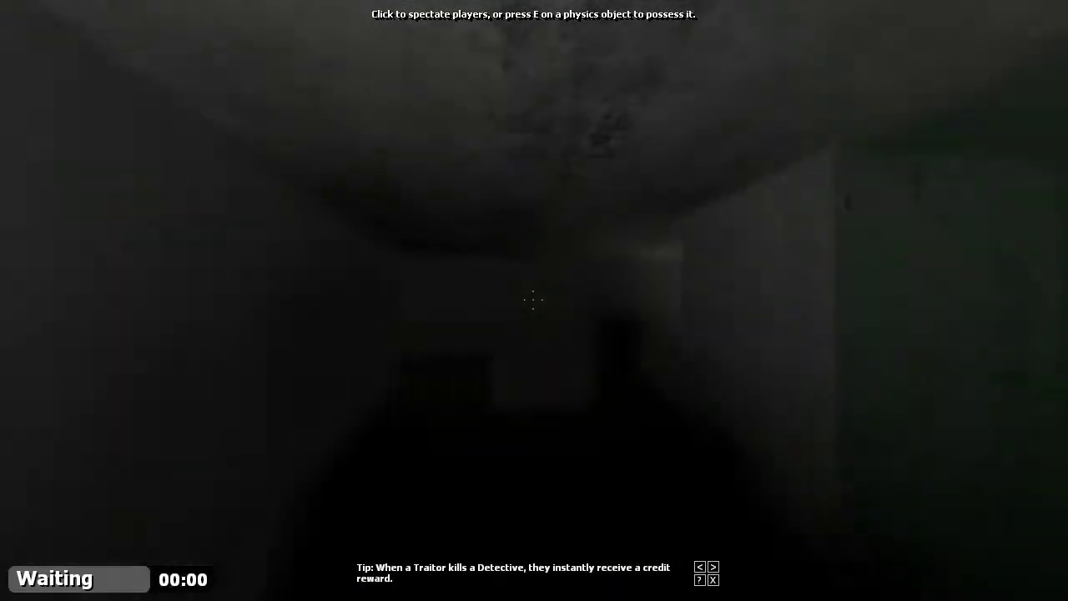
{"action": "key", "text": "w"}
{"action": "key", "text": "w"}
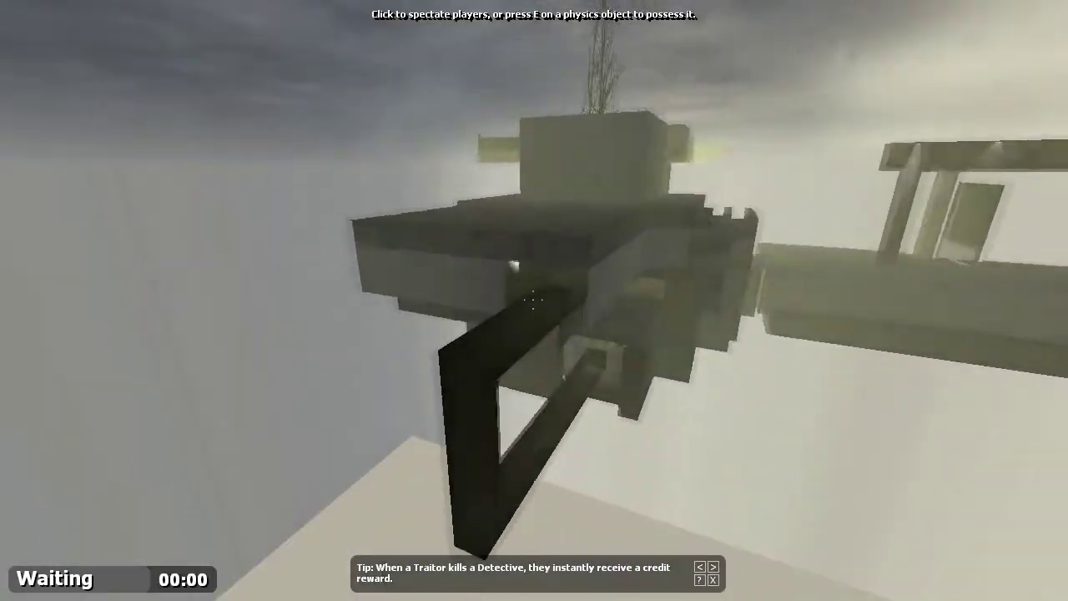
Fly through the blue-barrel crate room and past the red barrels along the long lit tunnel.
{"action": "key", "text": "w"}
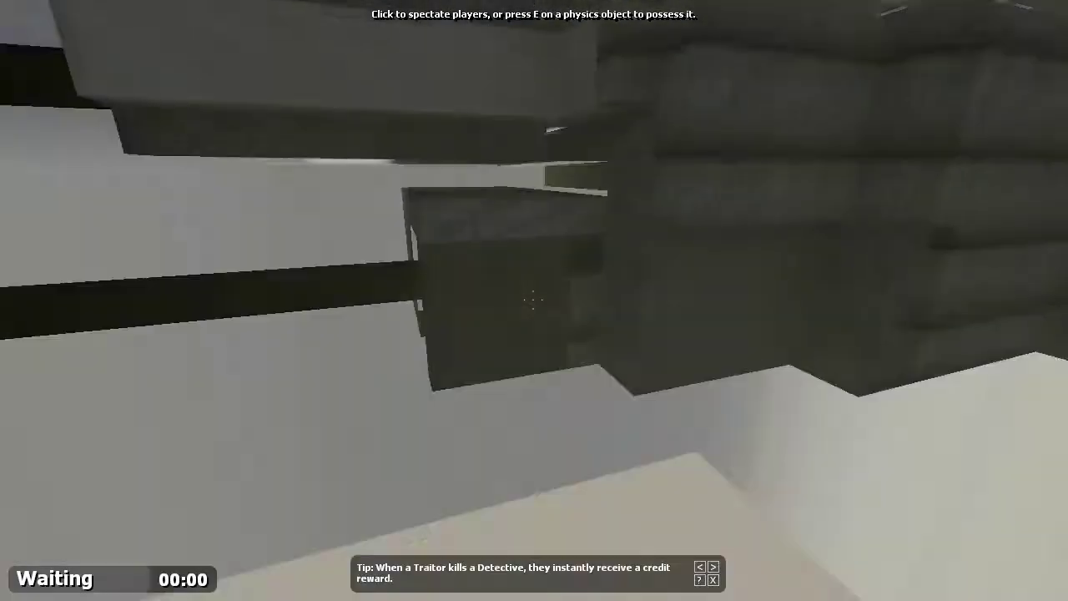
{"action": "key", "text": "w"}
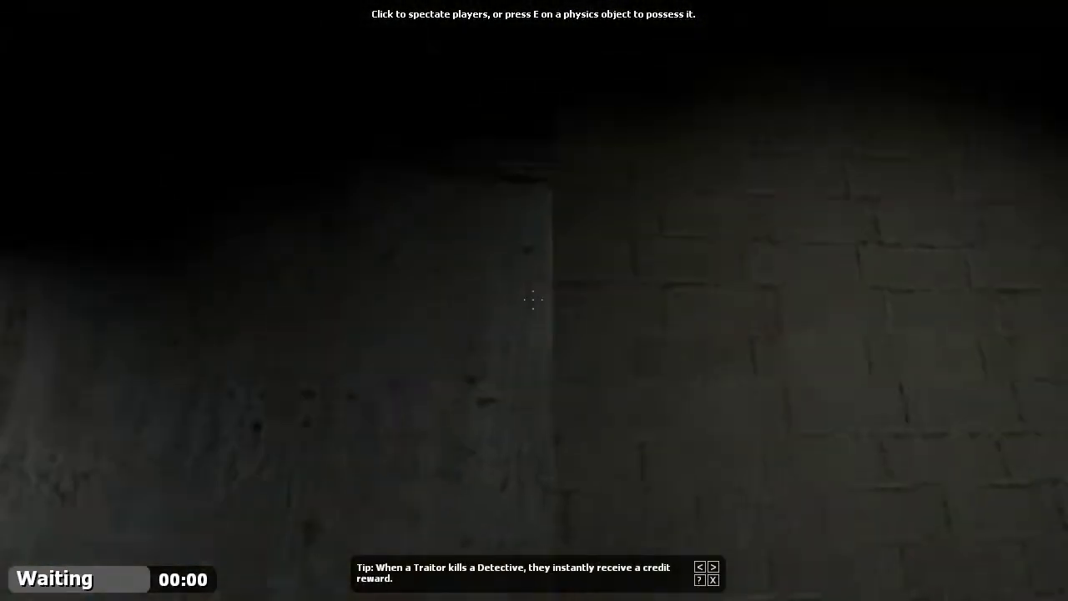
{"action": "key", "text": "w"}
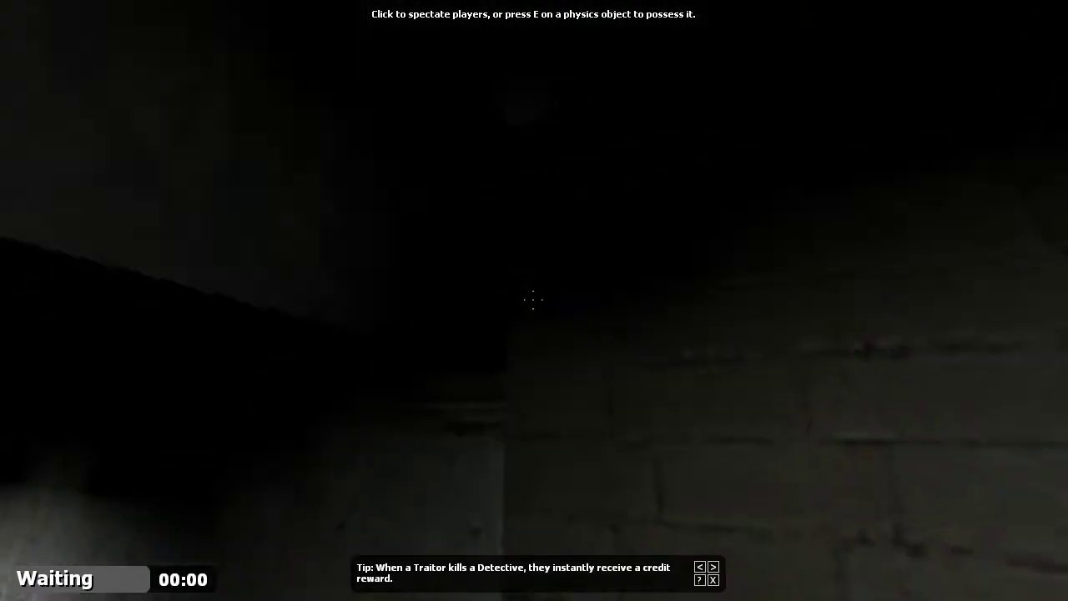
{"action": "key", "text": "w"}
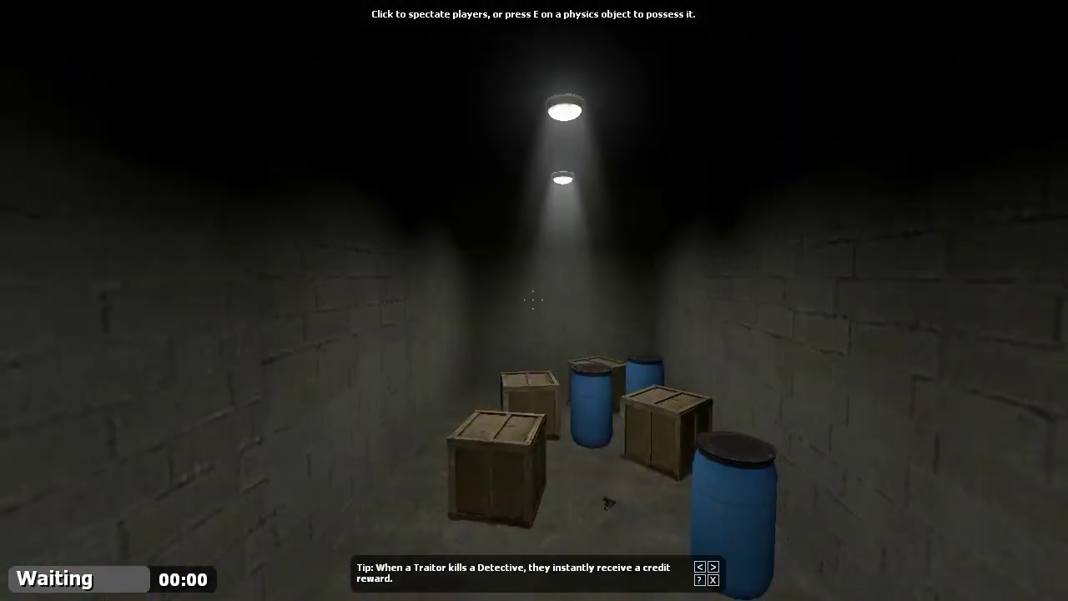
{"action": "key", "text": "w"}
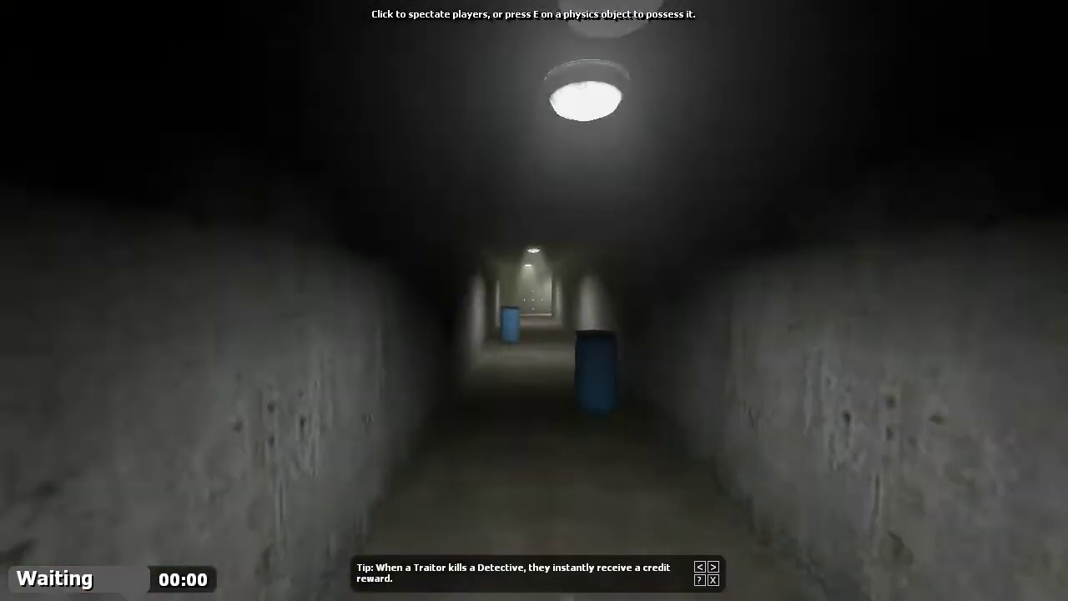
{"action": "key", "text": "w"}
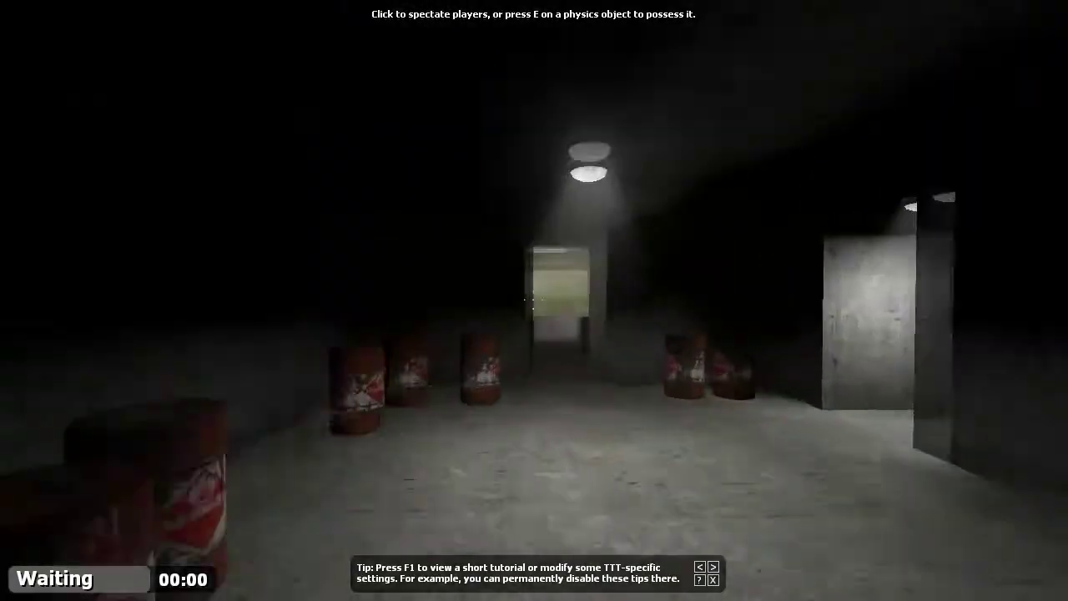
{"action": "key", "text": "w"}
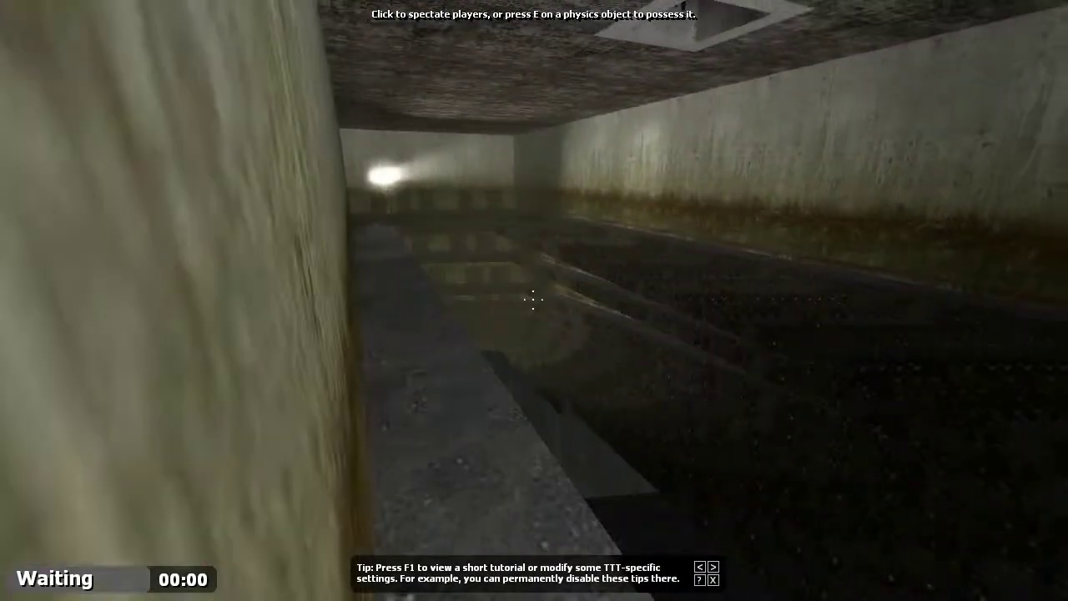
{"action": "key", "text": "w"}
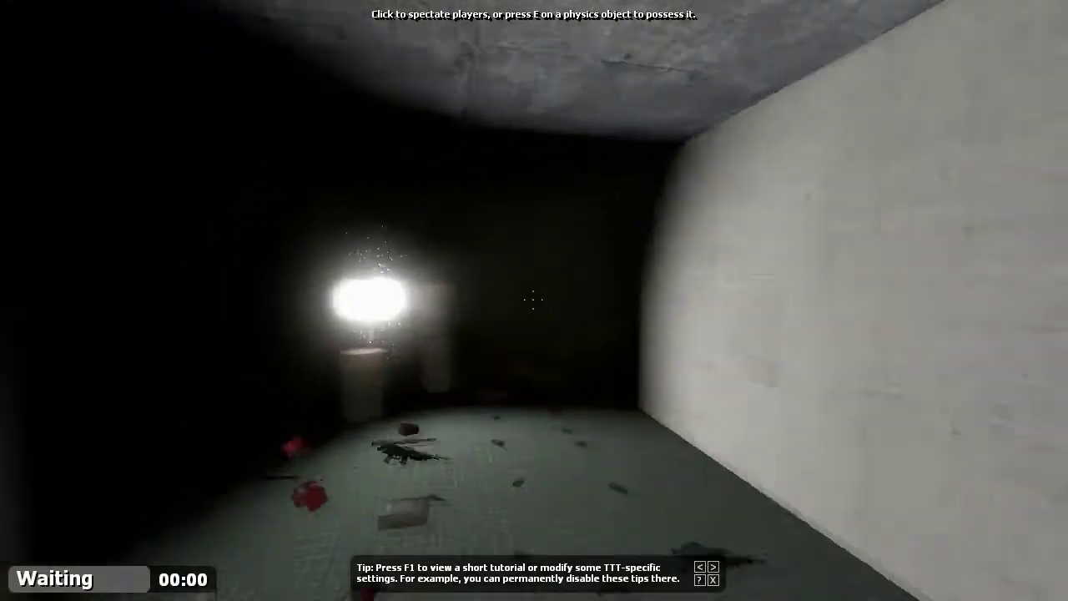
{"action": "key", "text": "w"}
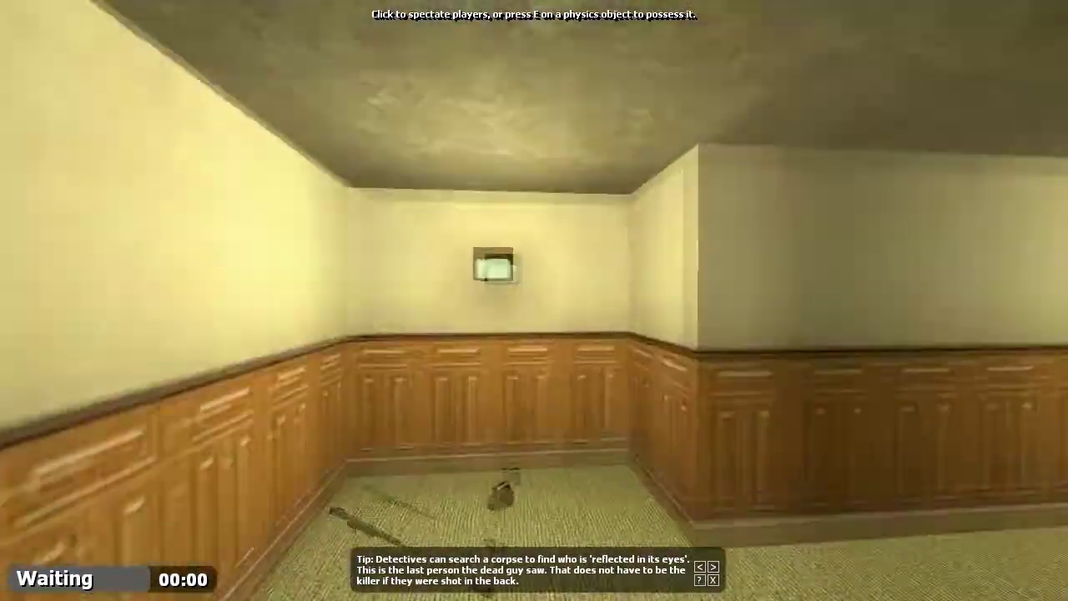
Sweep through the tiled hallway to the lit orange pillar and doorway.
{"action": "key", "text": "w"}
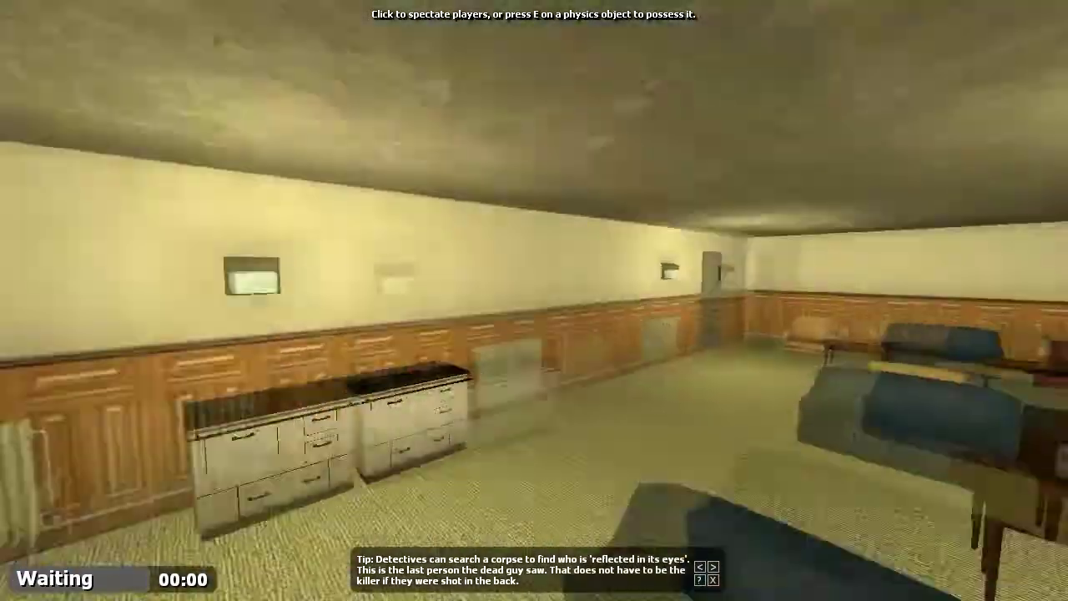
{"action": "key", "text": "w"}
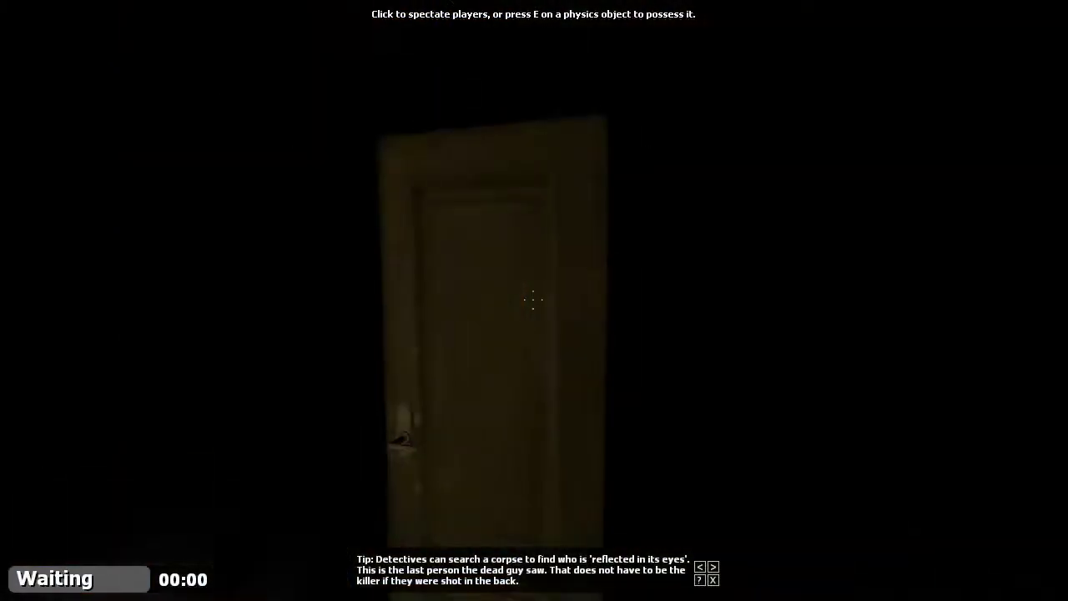
{"action": "key", "text": "w"}
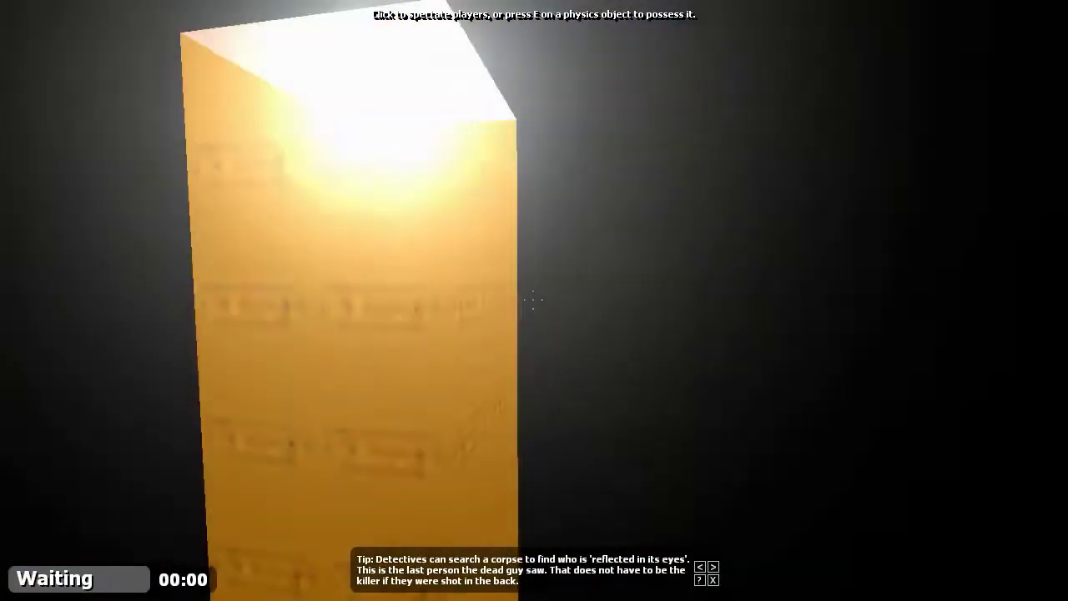
{"action": "key", "text": "w"}
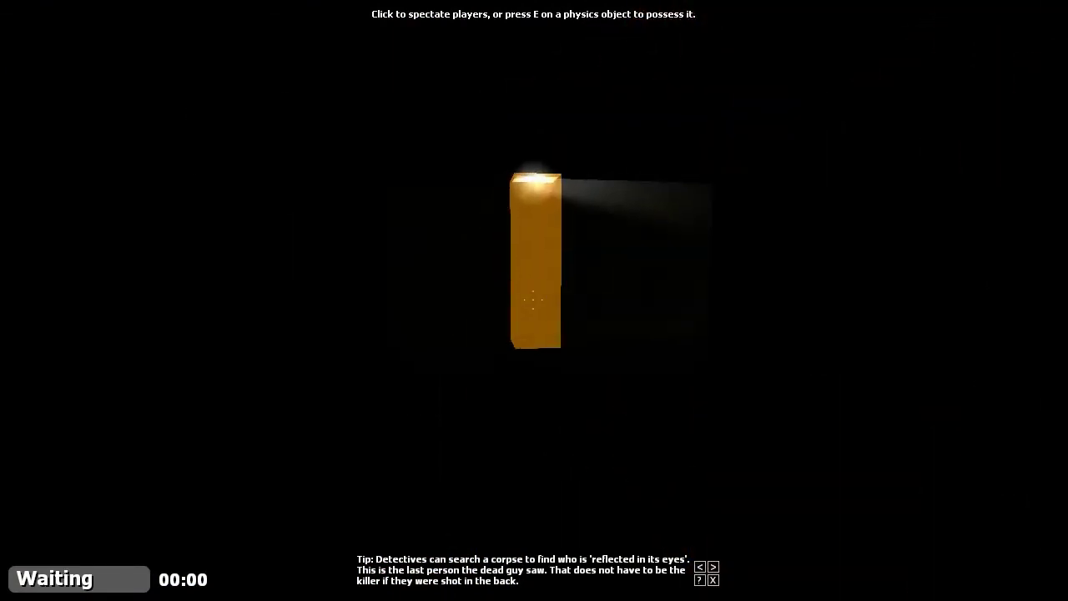
{"action": "key", "text": "w"}
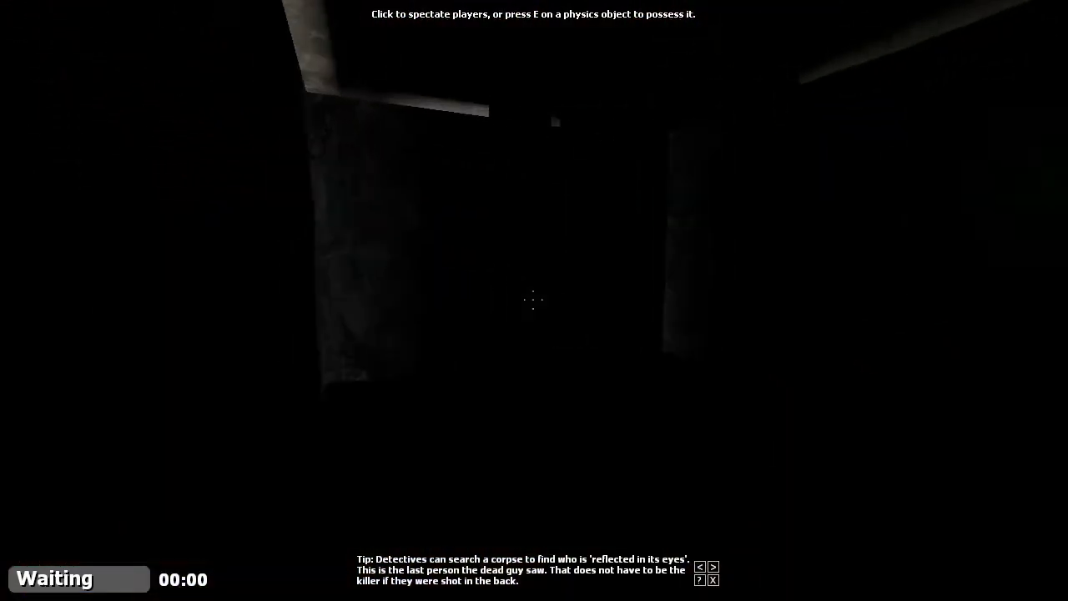
{"action": "key", "text": "w"}
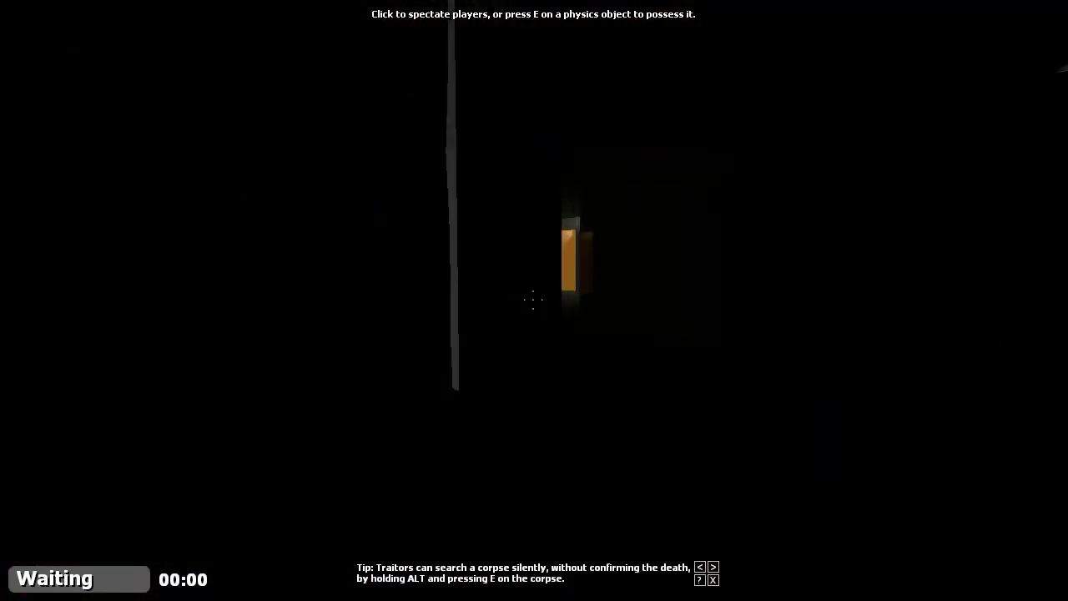
{"action": "key", "text": "w"}
{"action": "key", "text": "w"}
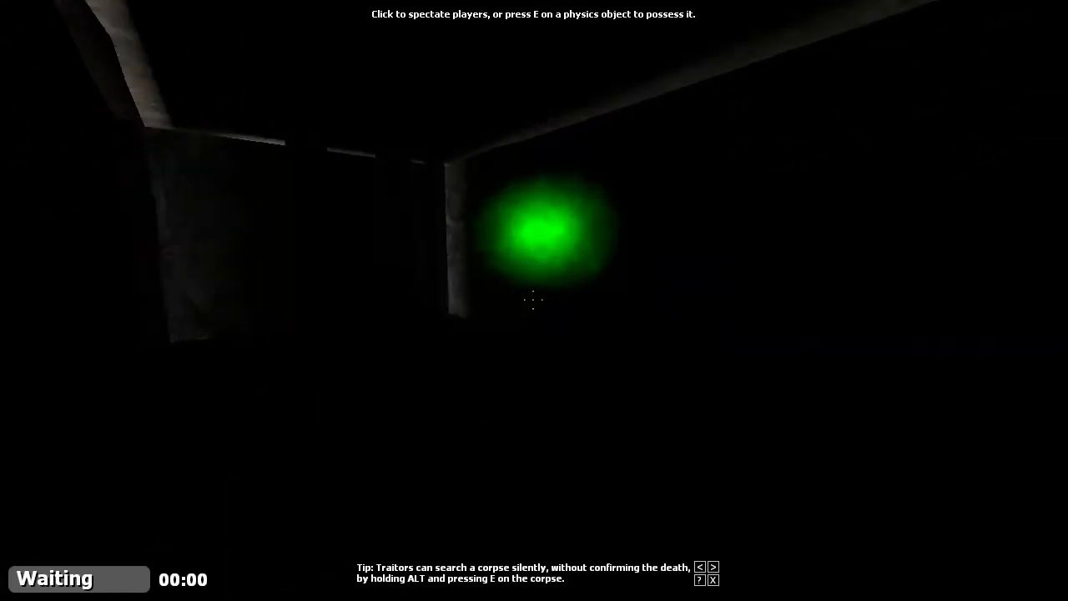
{"action": "key", "text": "w"}
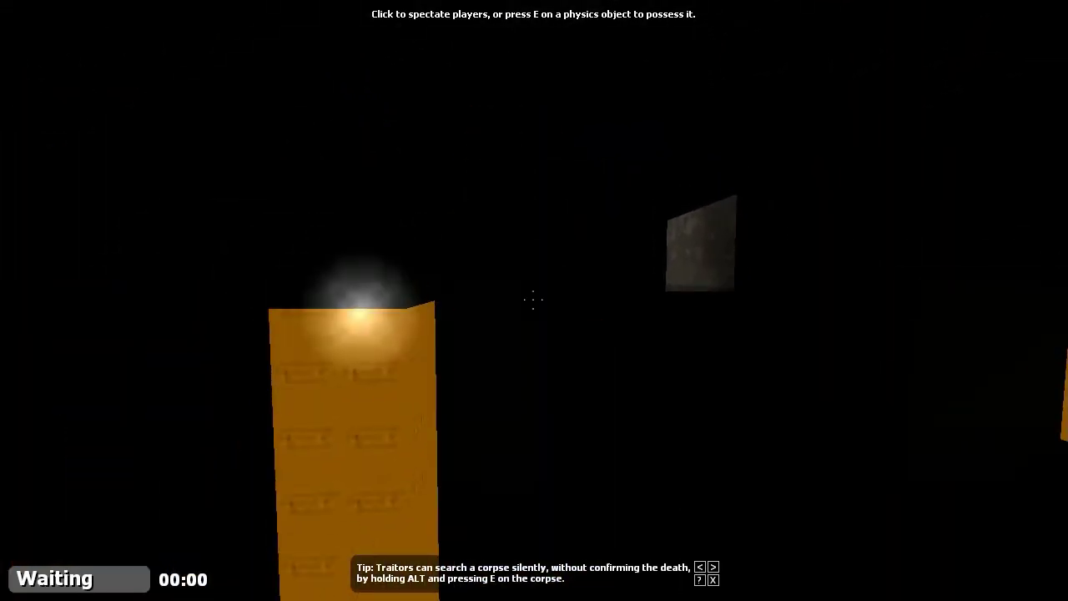
{"action": "key", "text": "w"}
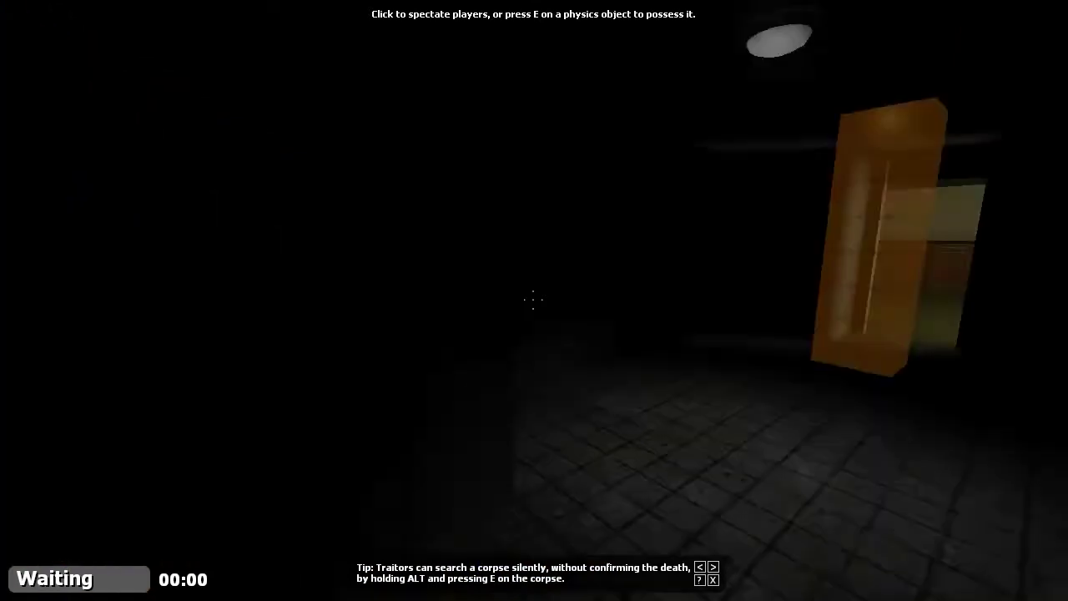
Fly through the orange doorway past the lounge wall lamp into the next lounge.
{"action": "key", "text": "w"}
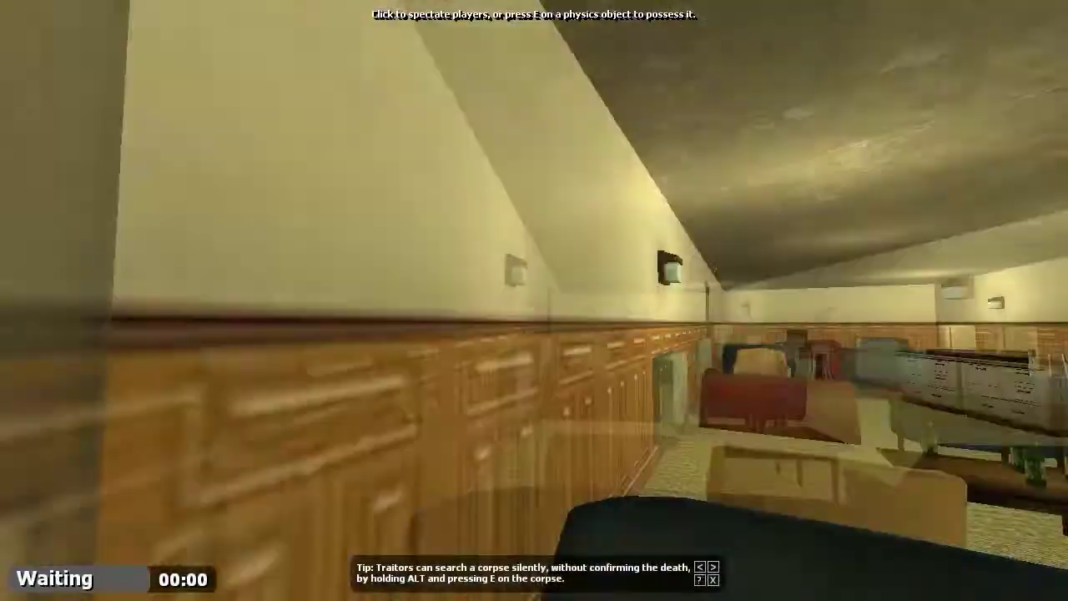
{"action": "key", "text": "w"}
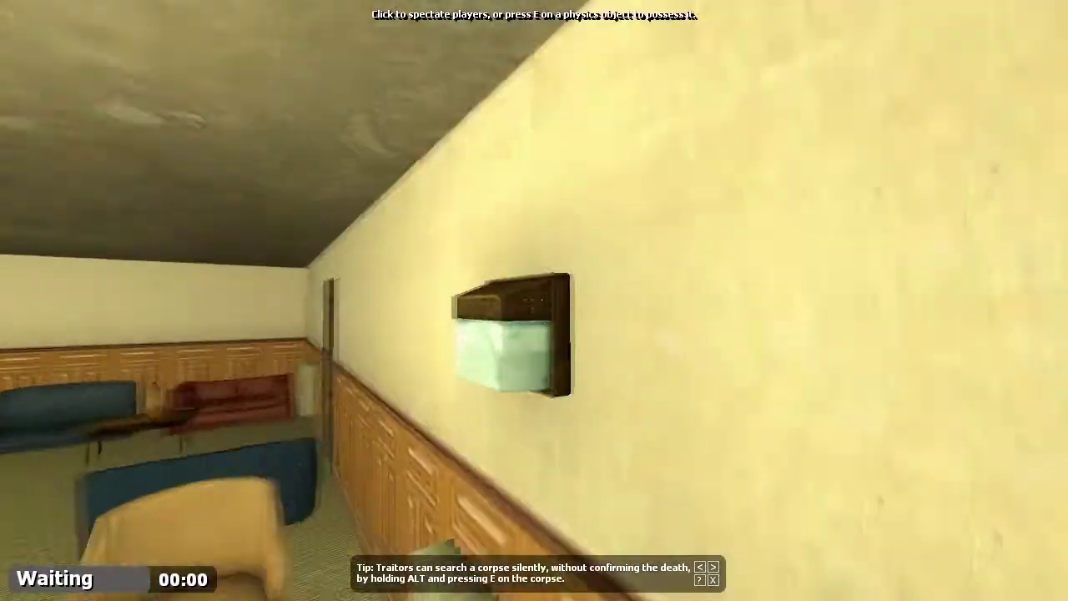
{"action": "key", "text": "w"}
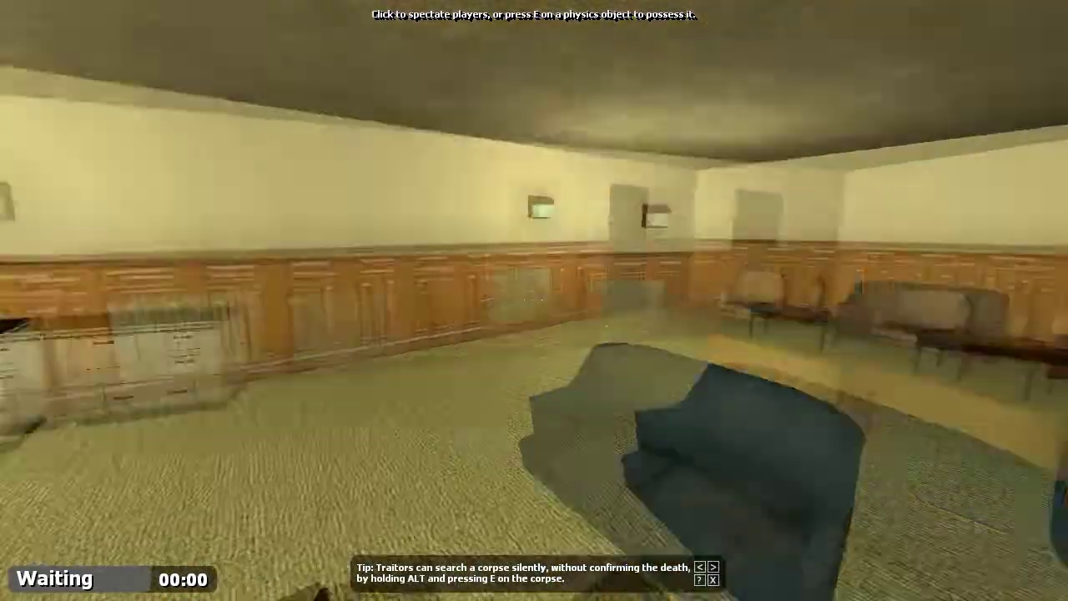
{"action": "key", "text": "w"}
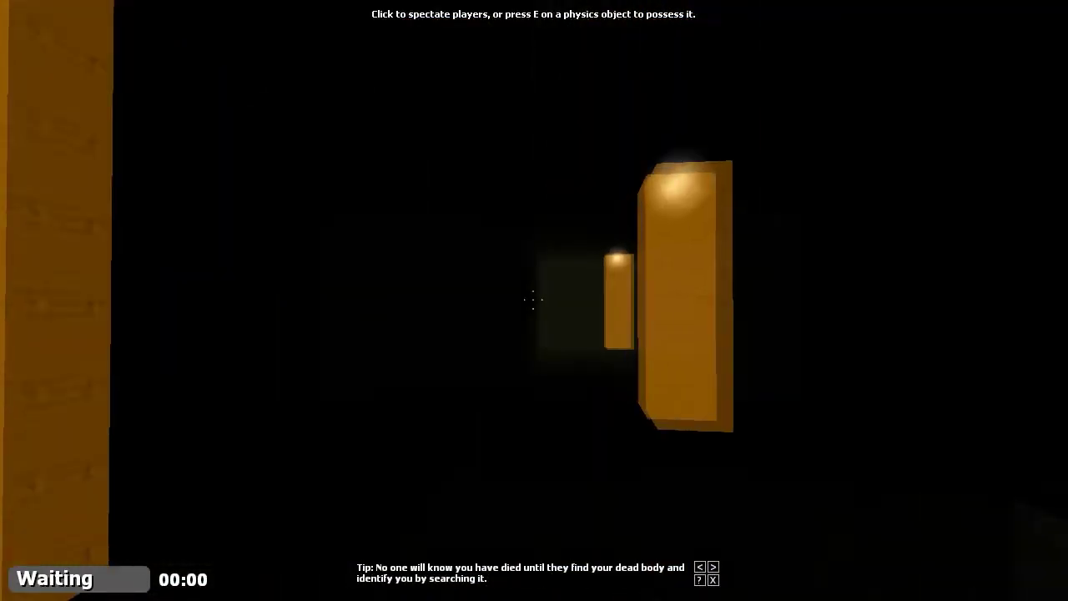
Fly across the outdoor terrain, around the tree platform, and outside for a wide view of the level.
{"action": "key", "text": "w"}
{"action": "key", "text": "w"}
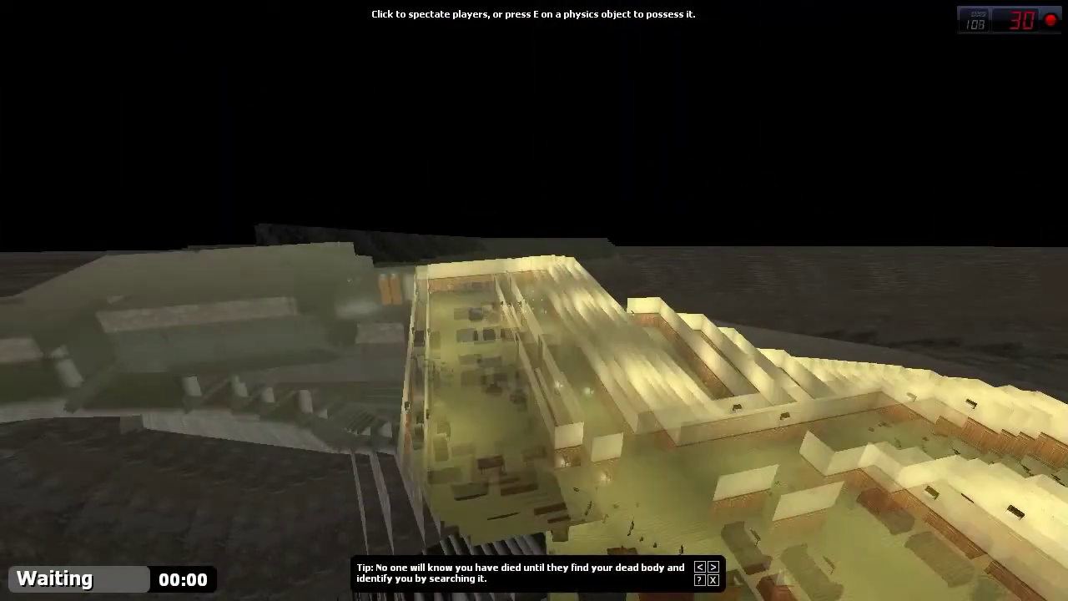
{"action": "key", "text": "w"}
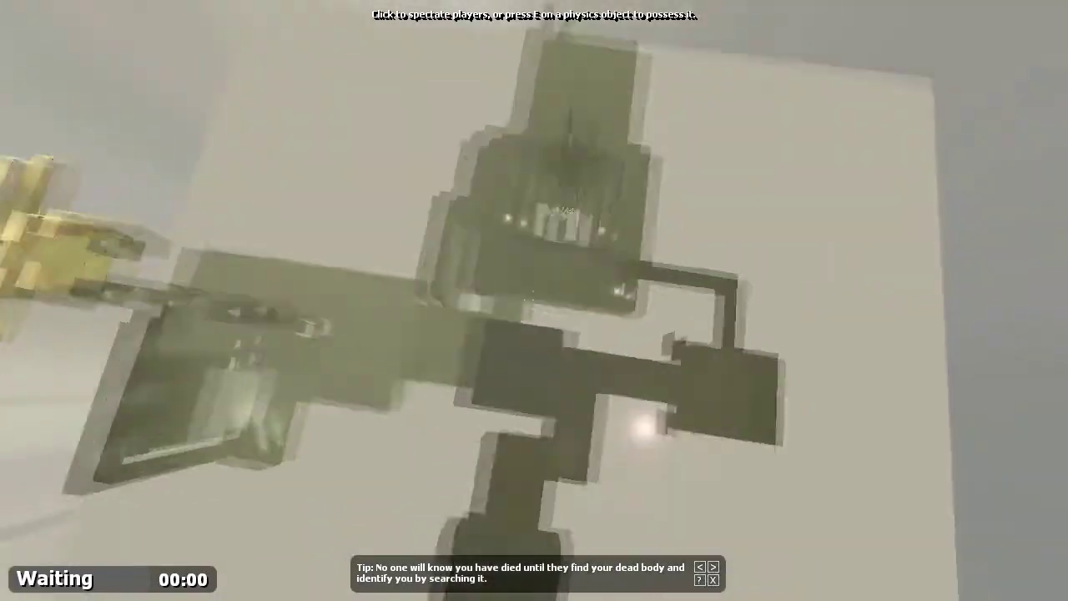
{"action": "key", "text": "w"}
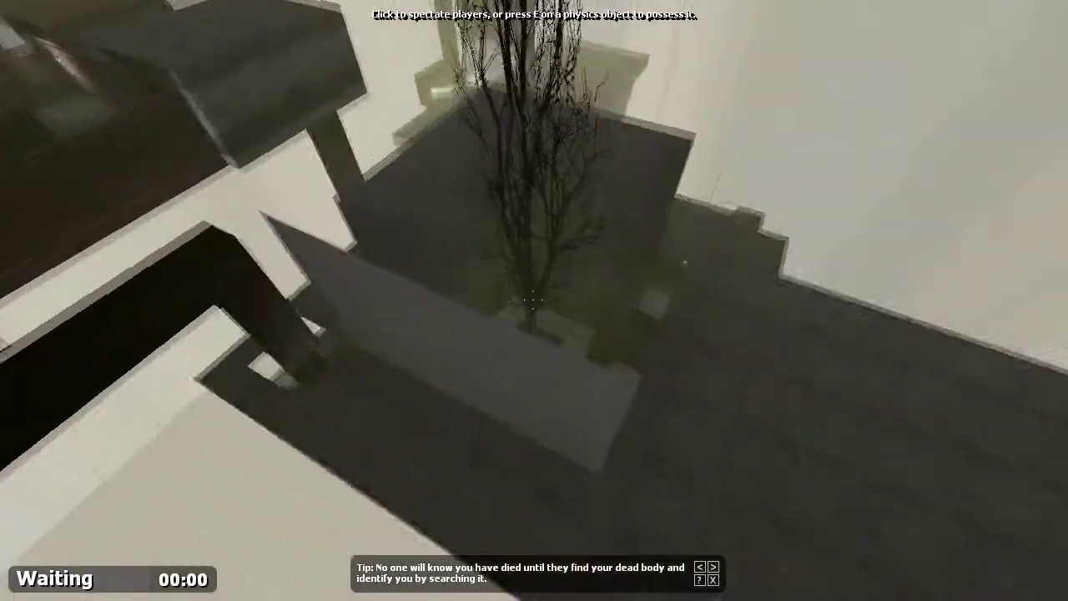
{"action": "key", "text": "w"}
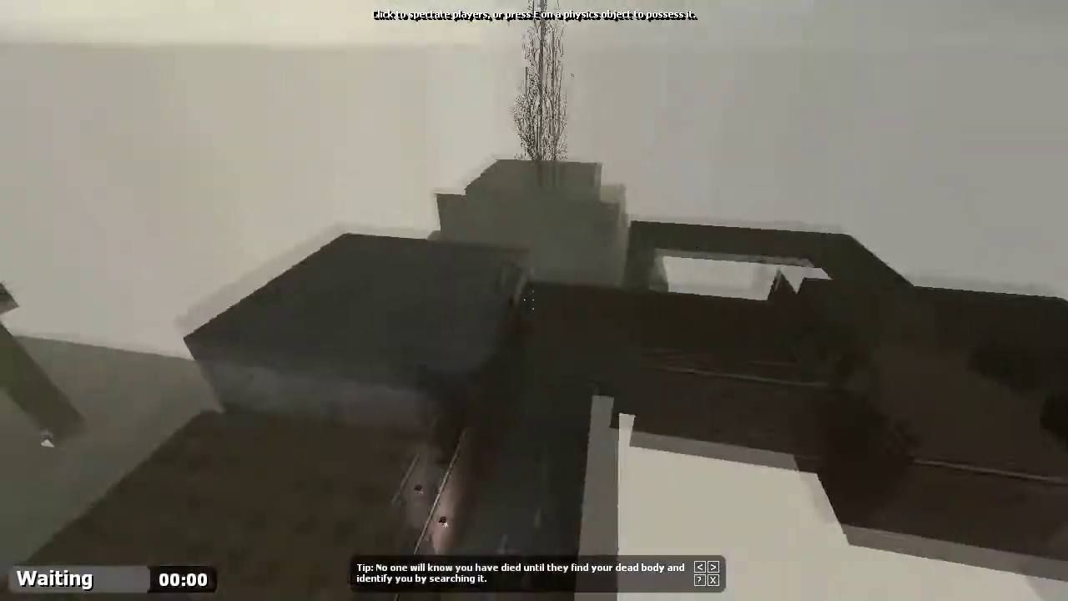
{"action": "key", "text": "w"}
{"action": "key", "text": "w"}
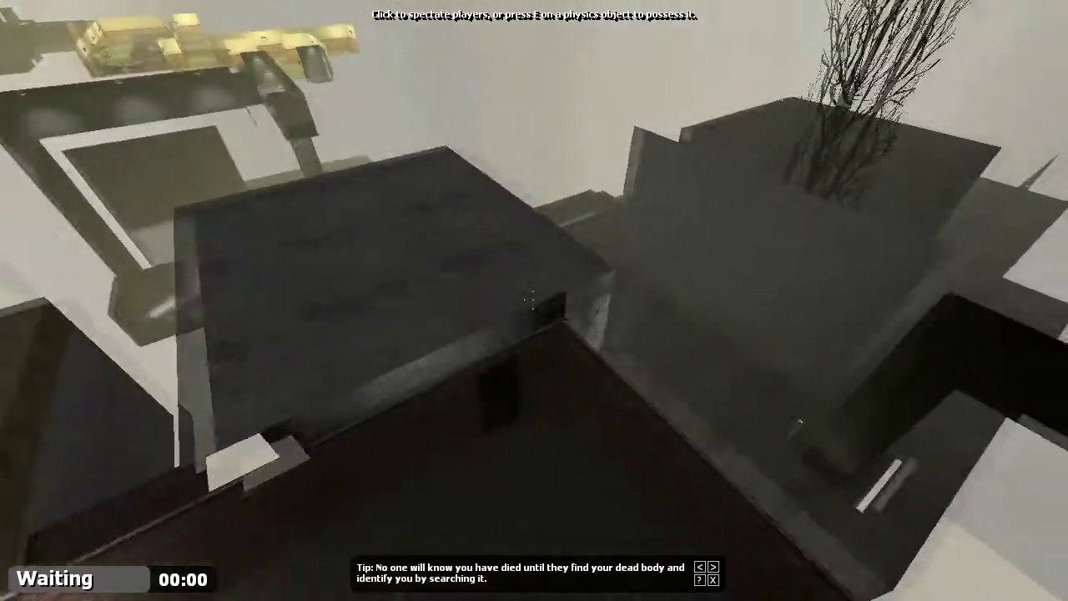
{"action": "key", "text": "w"}
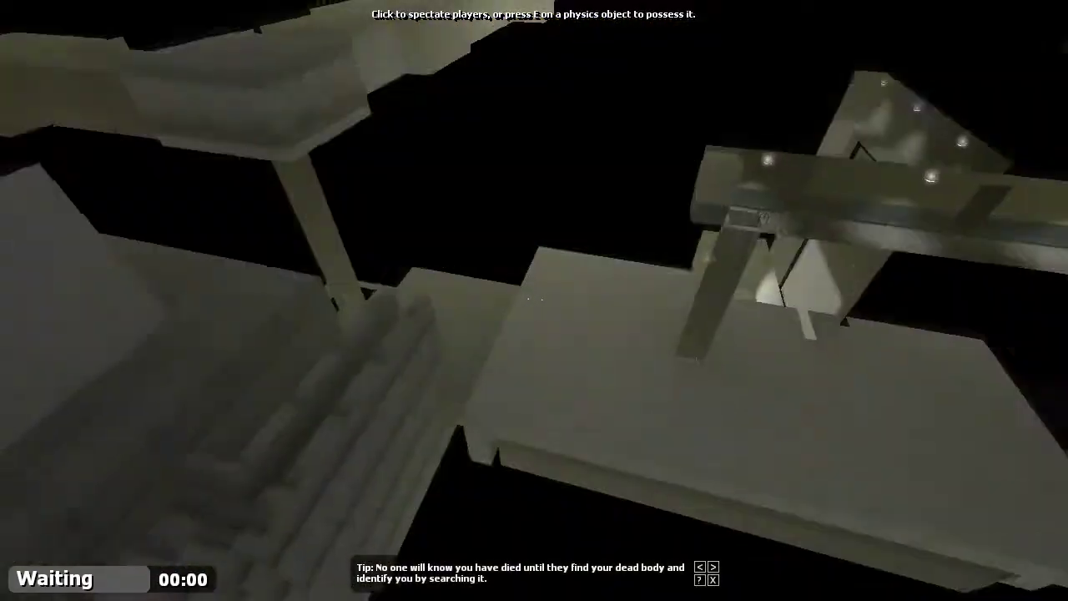
{"action": "key", "text": "w"}
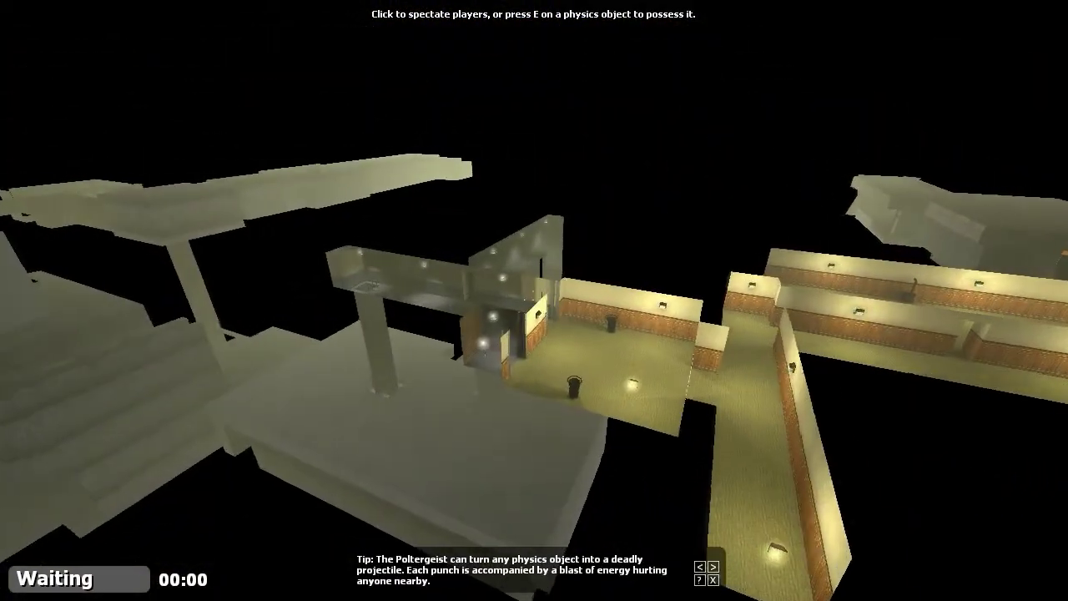
{"action": "key", "text": "s"}
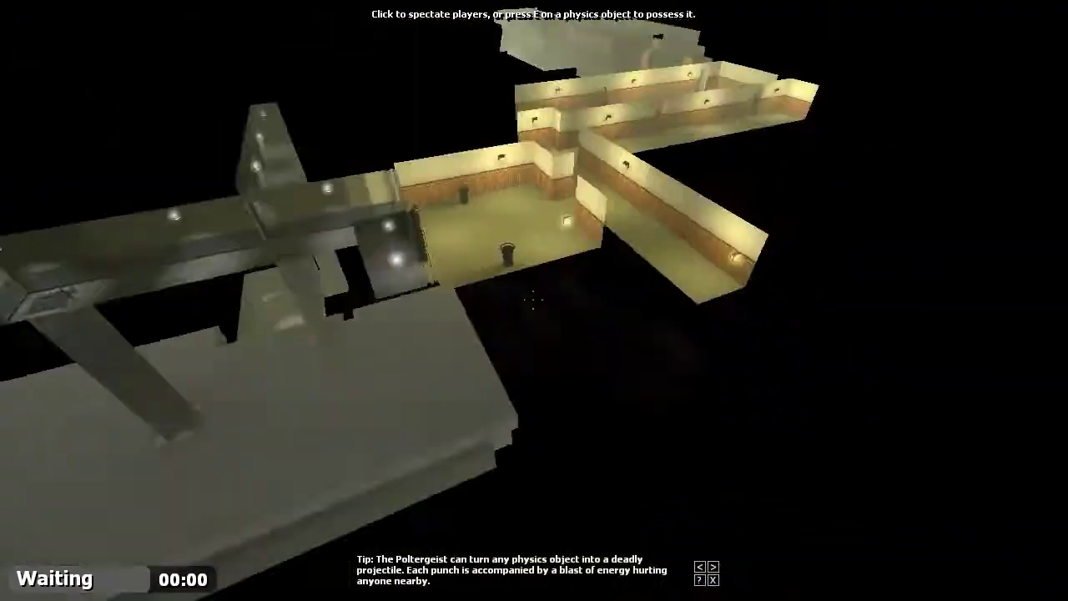
{"action": "key", "text": "w"}
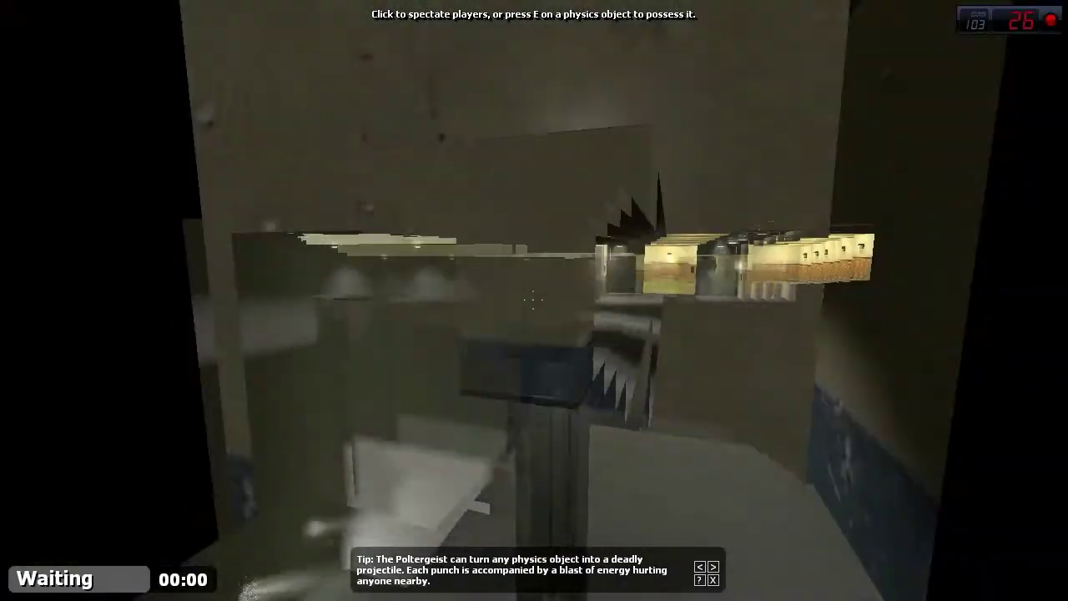
Switch to free roam, fly into the stone structure's dark room, and open the developer console.
{"action": "key", "text": "space"}
{"action": "key", "text": "w"}
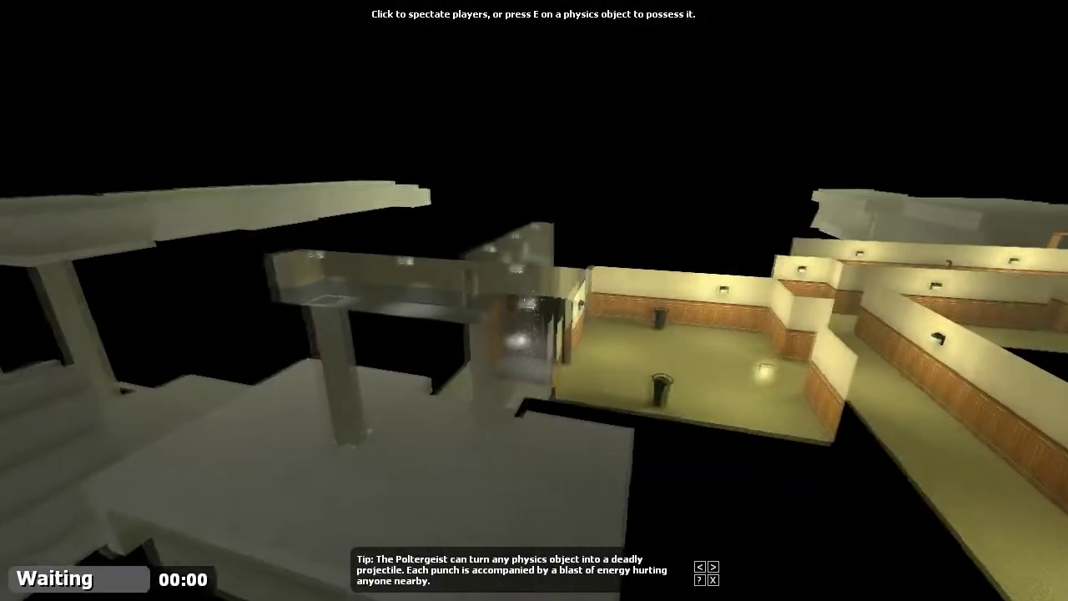
{"action": "key", "text": "s"}
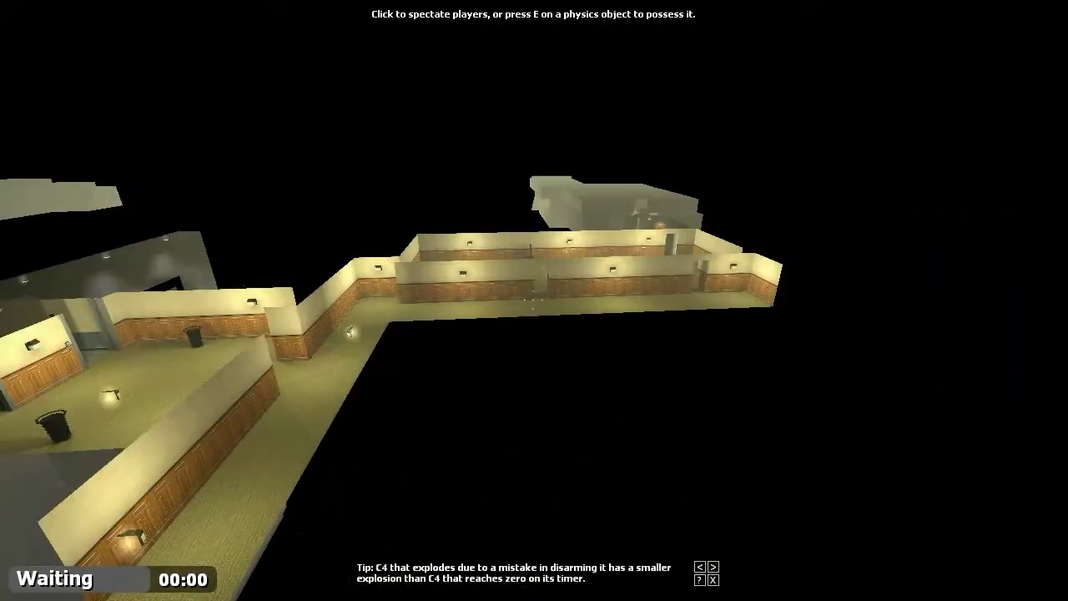
{"action": "key", "text": "w"}
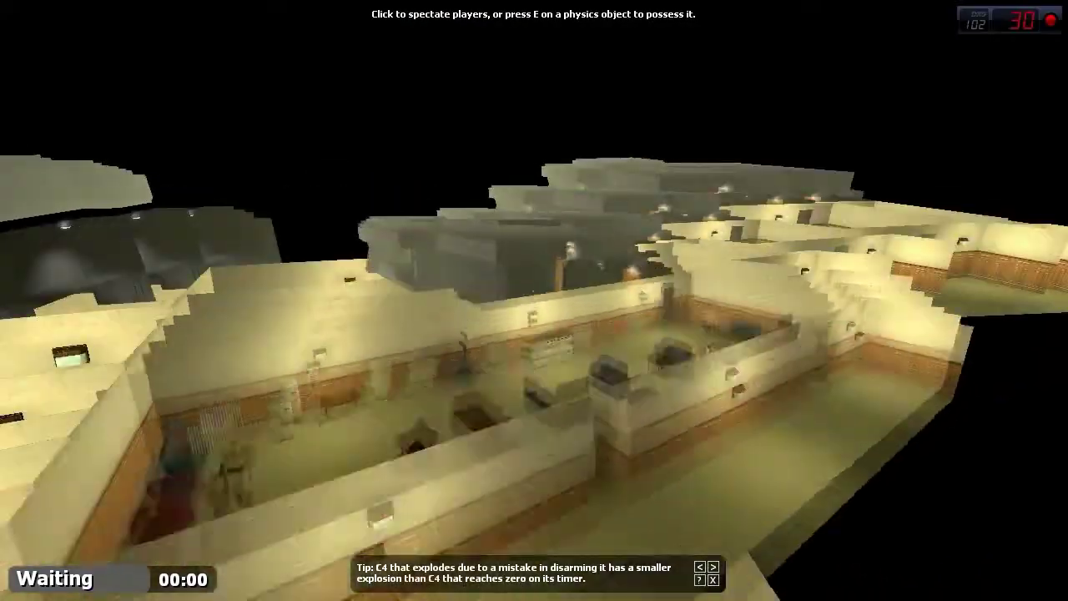
{"action": "key", "text": "w"}
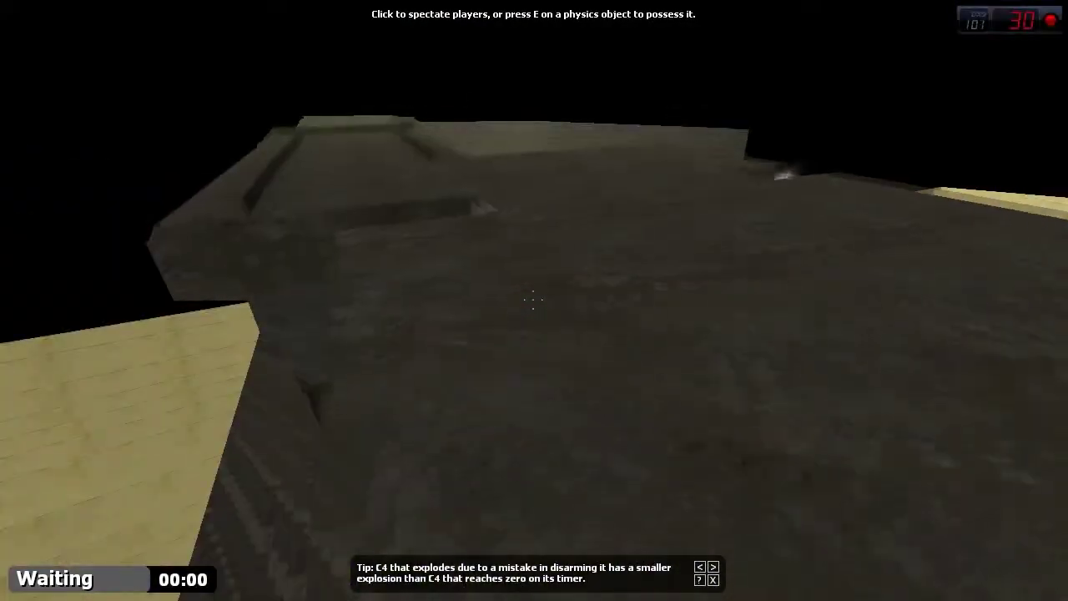
{"action": "key", "text": "w"}
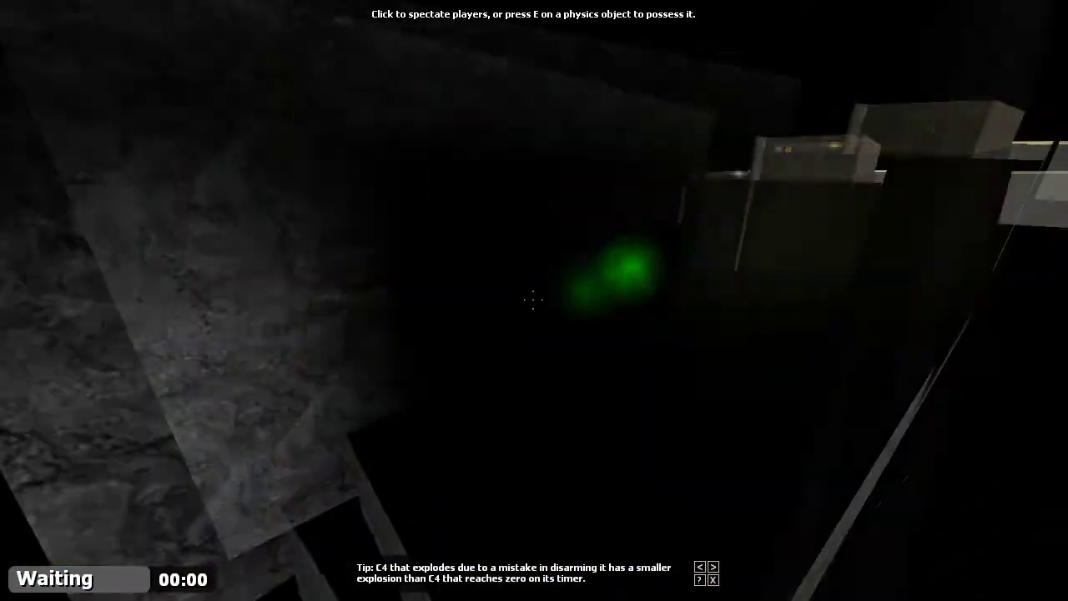
{"action": "key", "text": "grave"}
Submit mp_fullbright in the developer console, which reports it as an unknown command.
{"action": "type", "text": "m"}
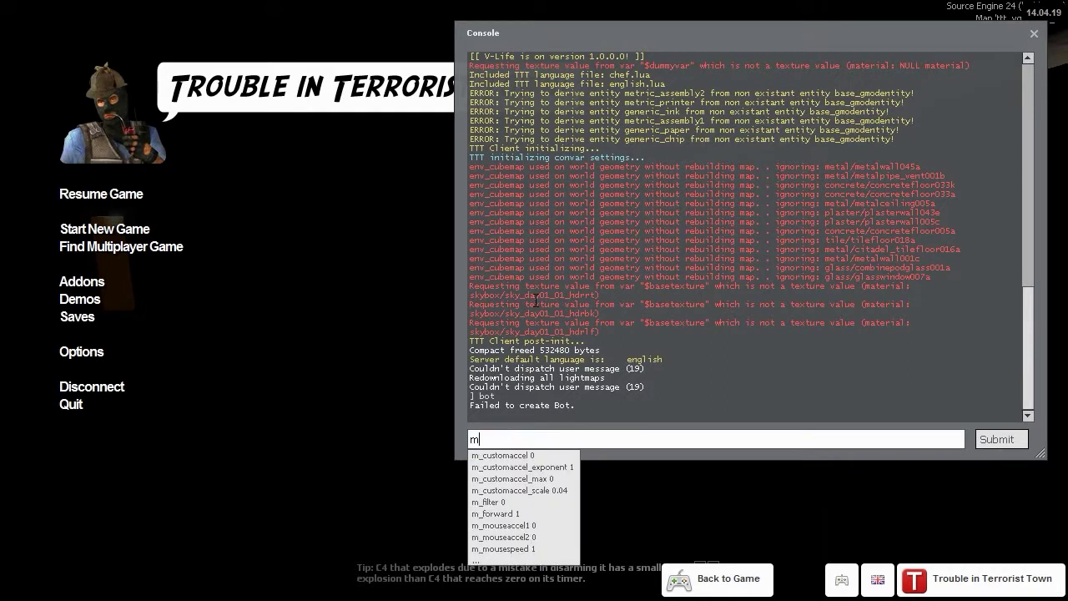
{"action": "type", "text": "p_fullbri"}
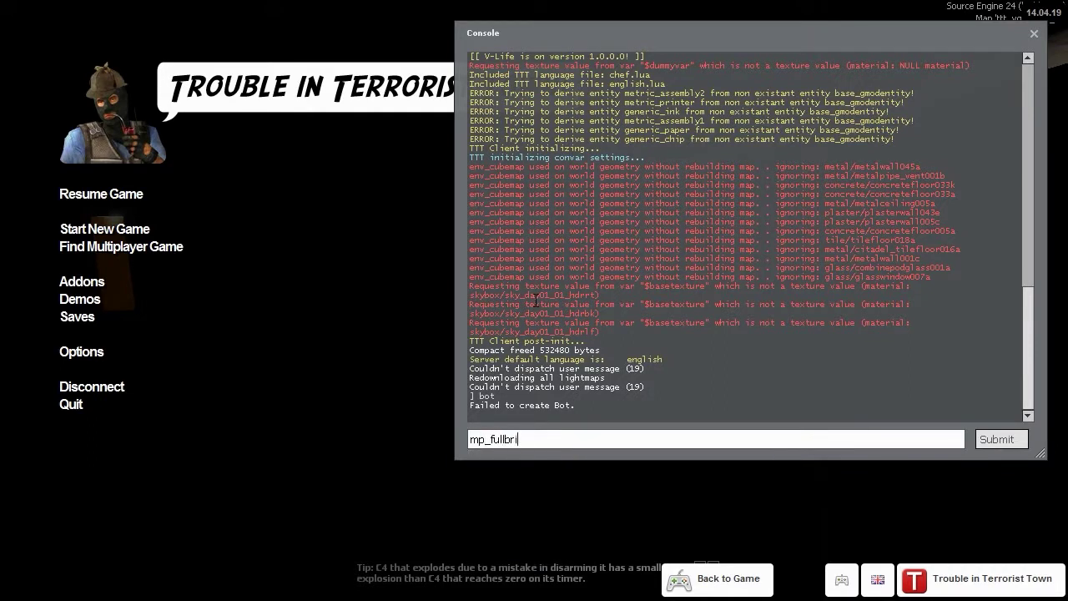
{"action": "type", "text": "ght"}
{"action": "key", "text": "Return"}
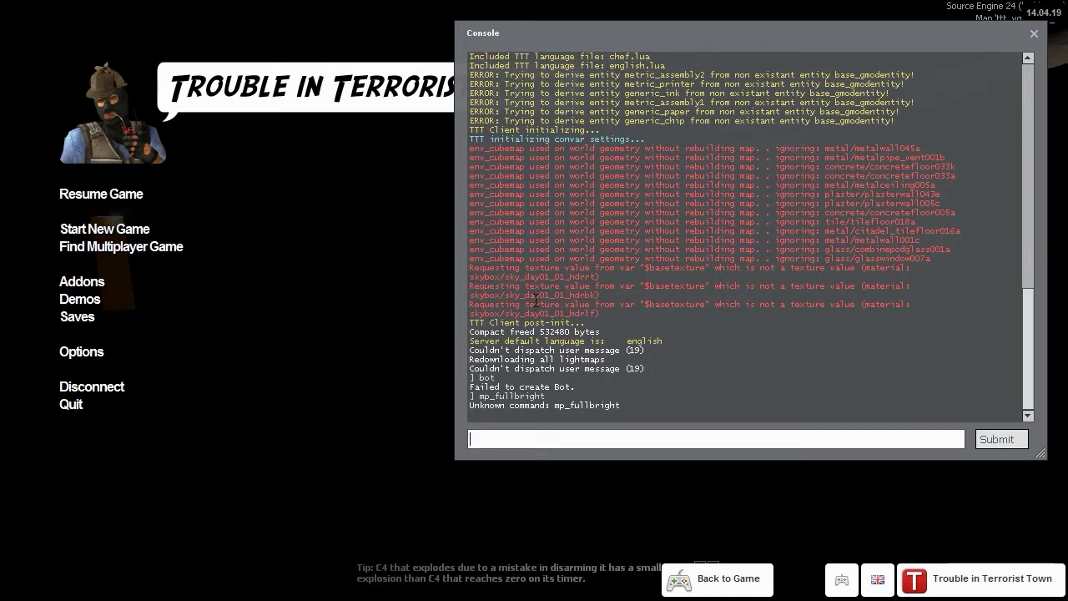
Close the console and fly through the green-lit dark room out above the foggy map.
{"action": "key", "text": "Escape"}
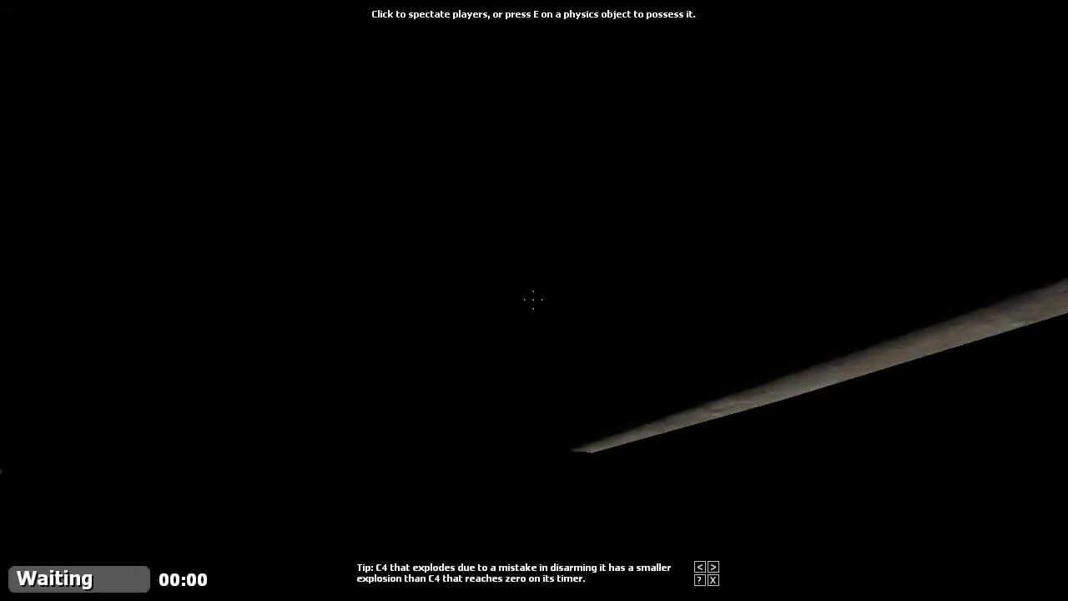
{"action": "key", "text": "w"}
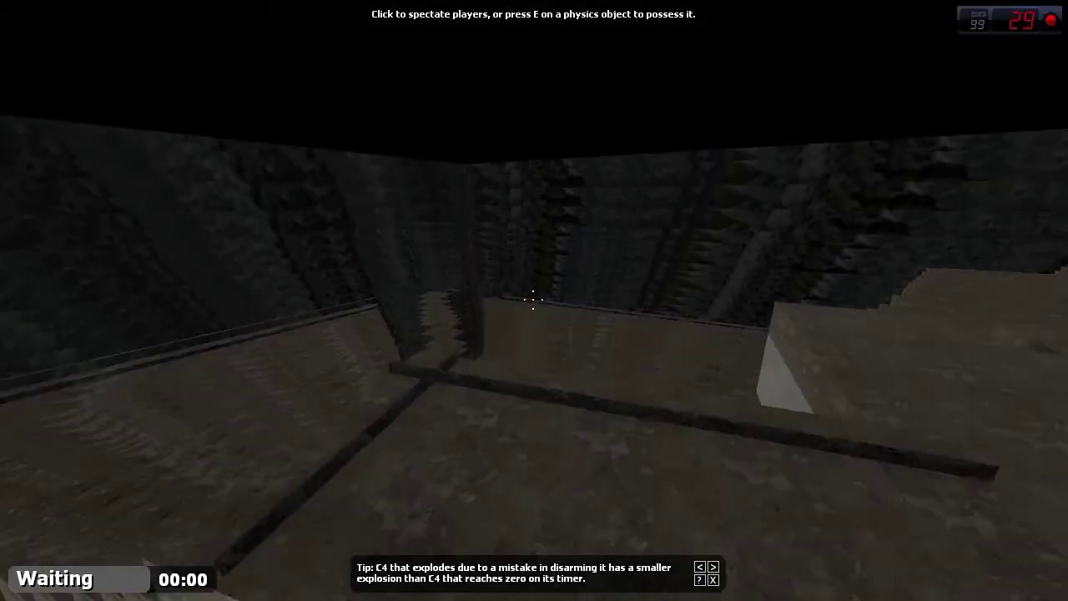
{"action": "key", "text": "w"}
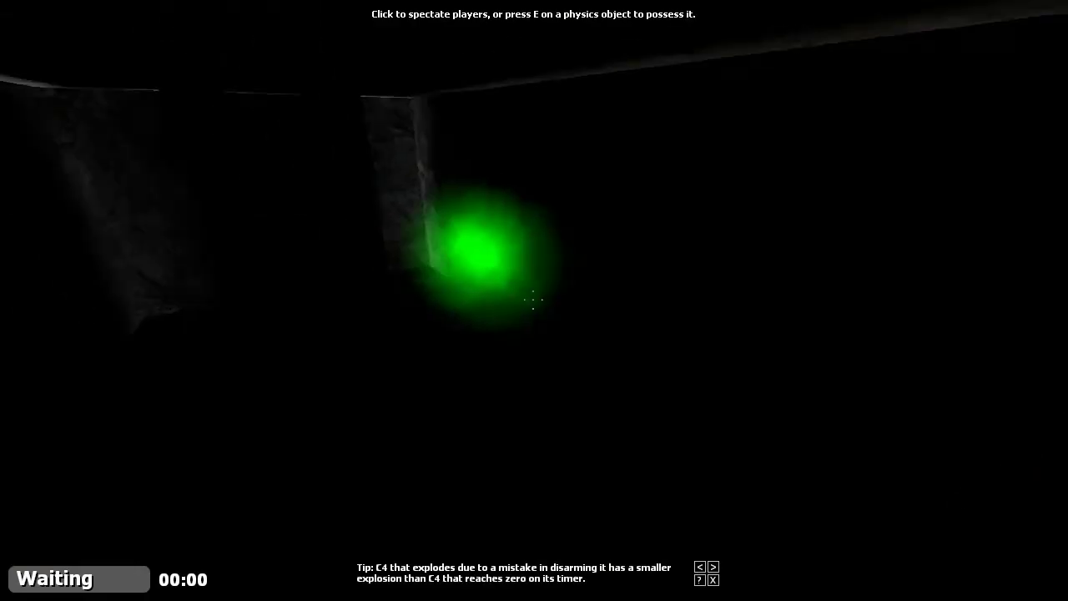
{"action": "key", "text": "w"}
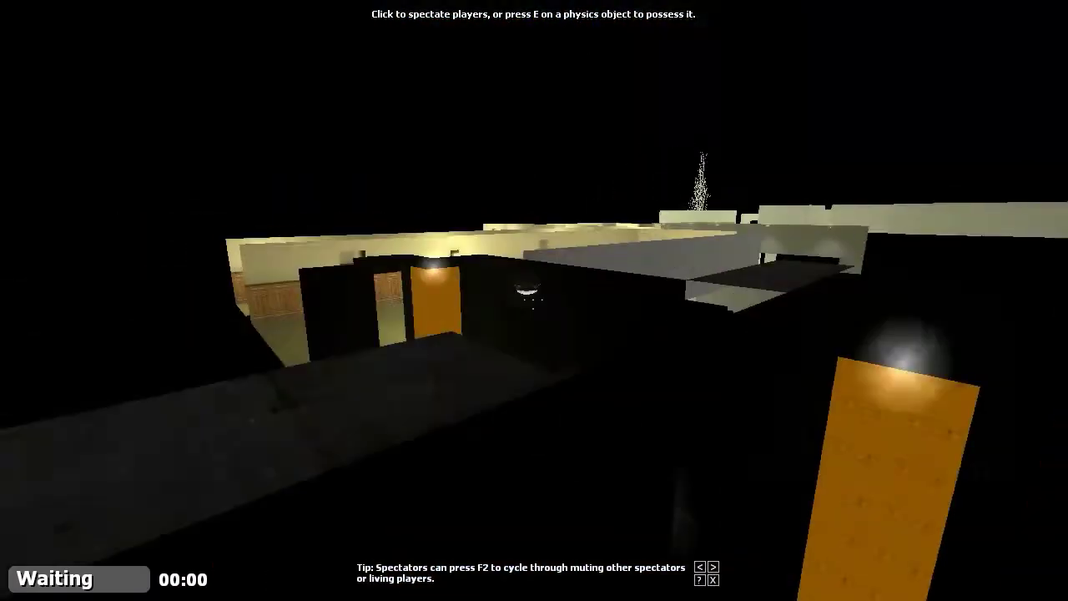
Drop beneath the building, pass under the raised walkway, and rise to overlook the floating platforms.
{"action": "key", "text": "w"}
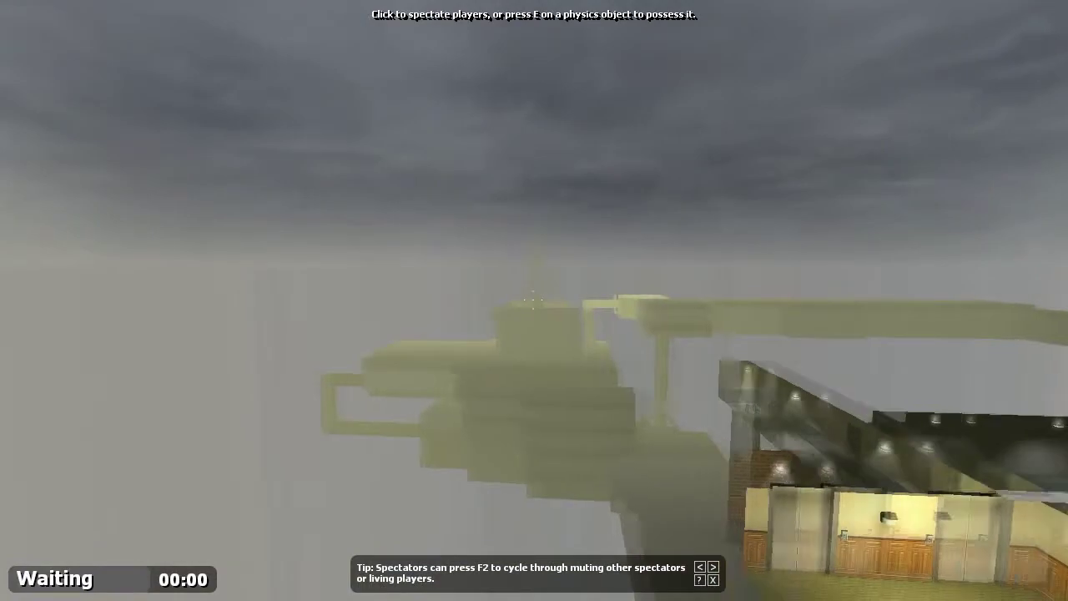
{"action": "key", "text": "w"}
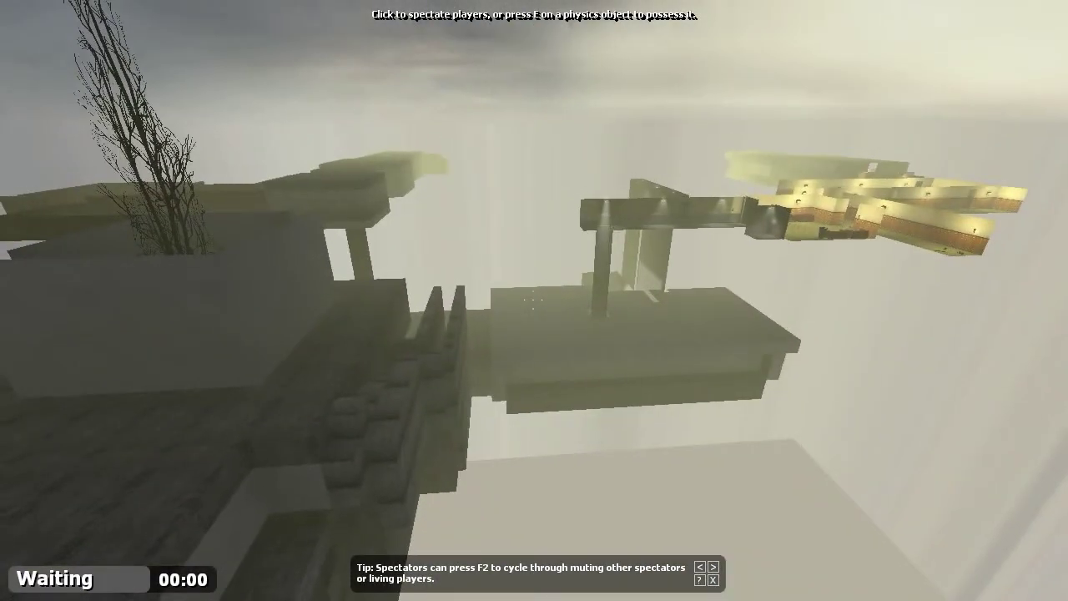
{"action": "key", "text": "w"}
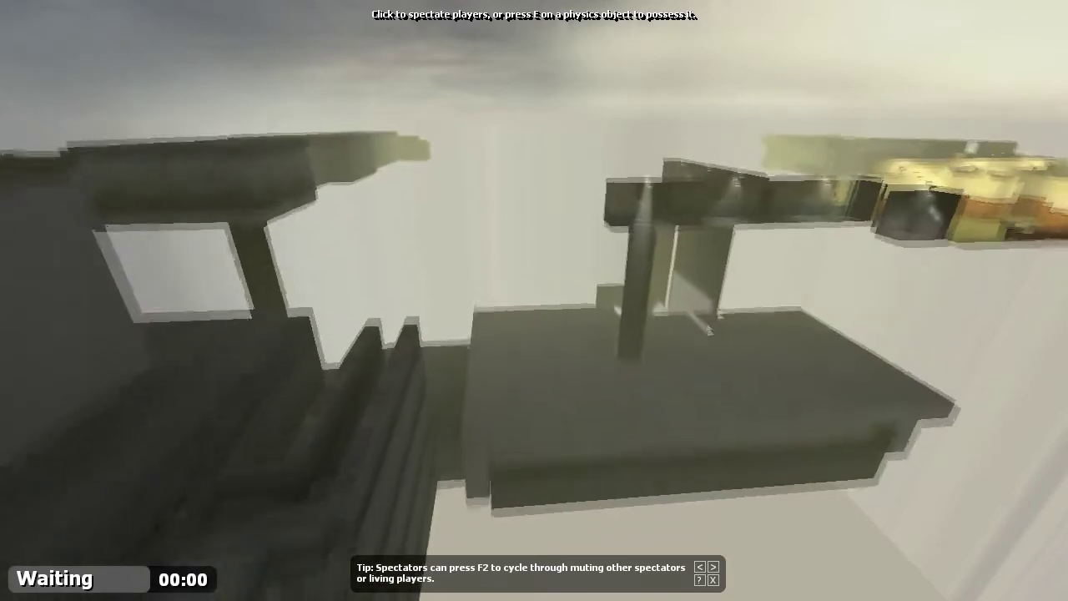
{"action": "key", "text": "w"}
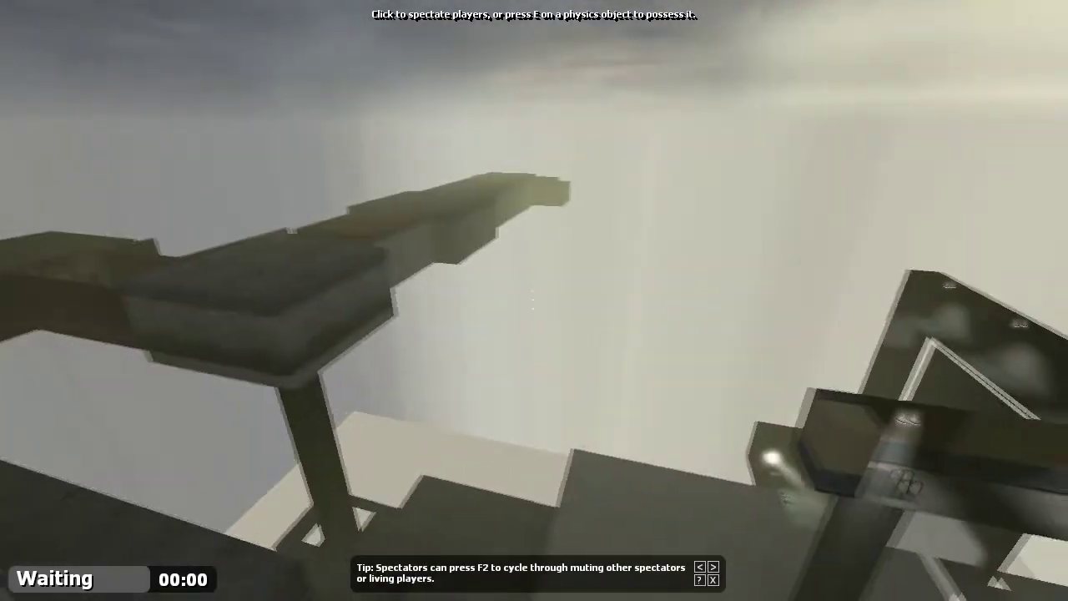
{"action": "key", "text": "w"}
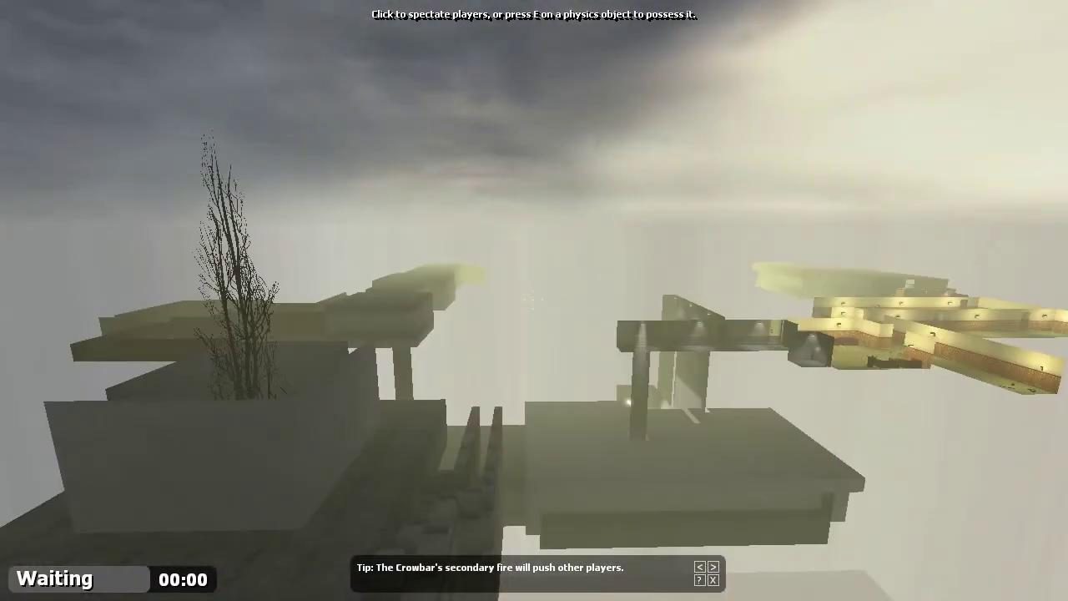
{"action": "key", "text": "a"}
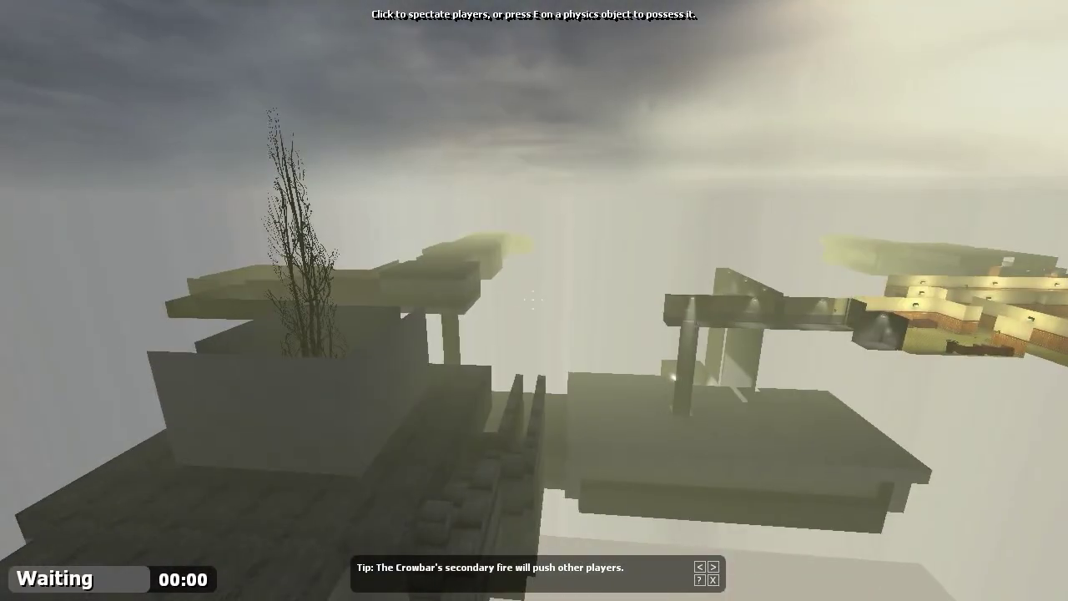